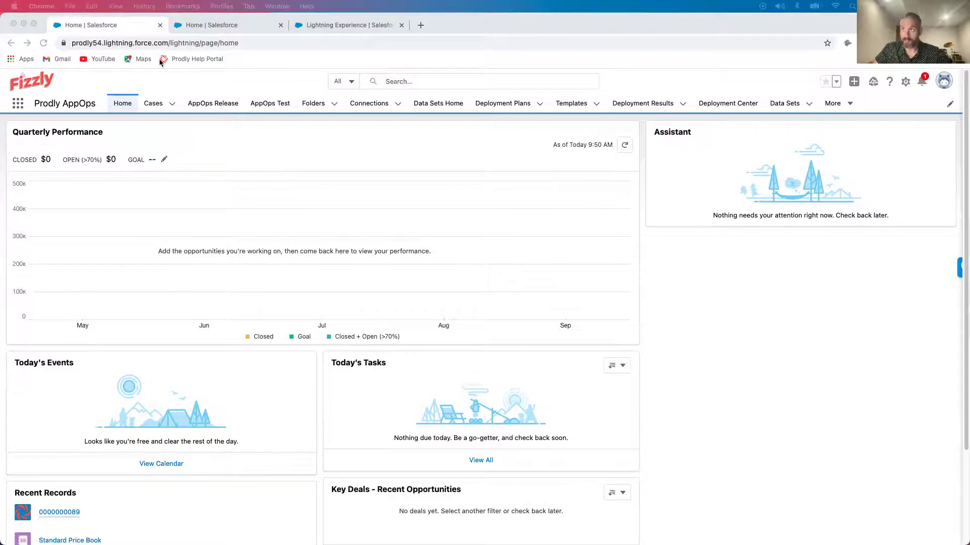
Open the approved Incorrect pricing case and choose Set up Sandbox from its actions menu
click(173, 105)
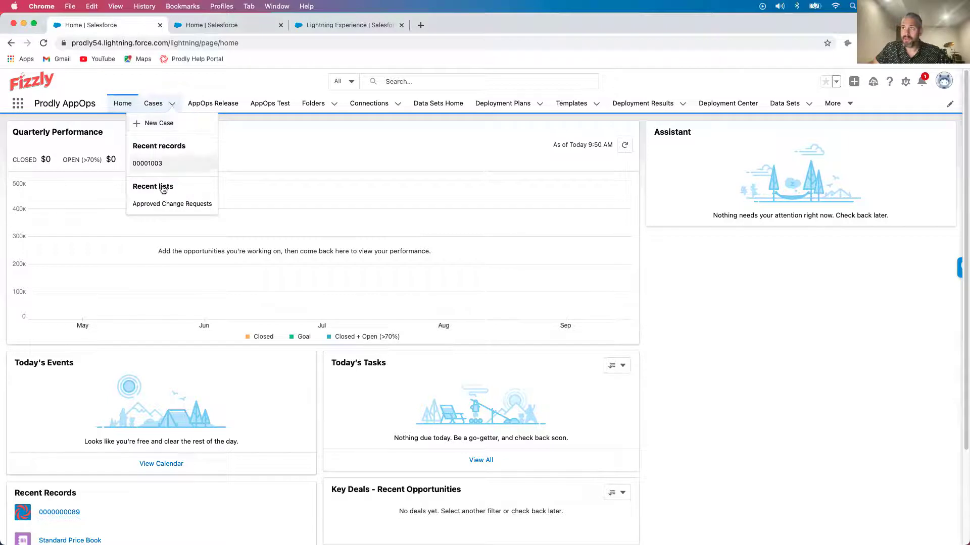
click(161, 202)
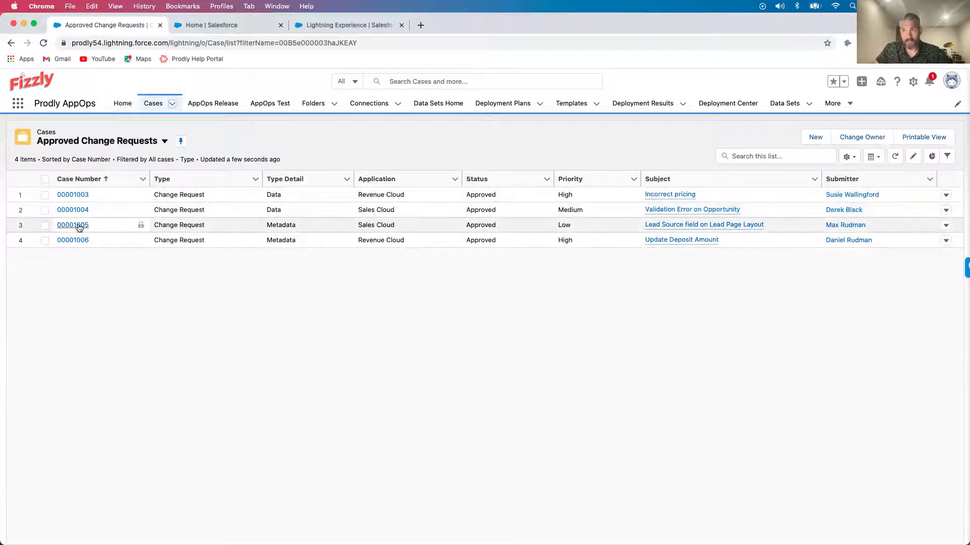
click(73, 195)
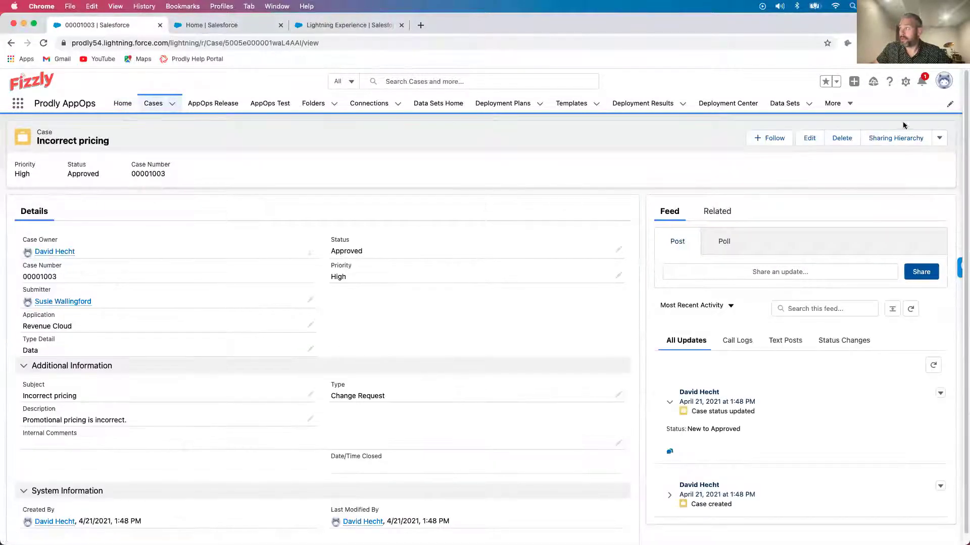
click(939, 137)
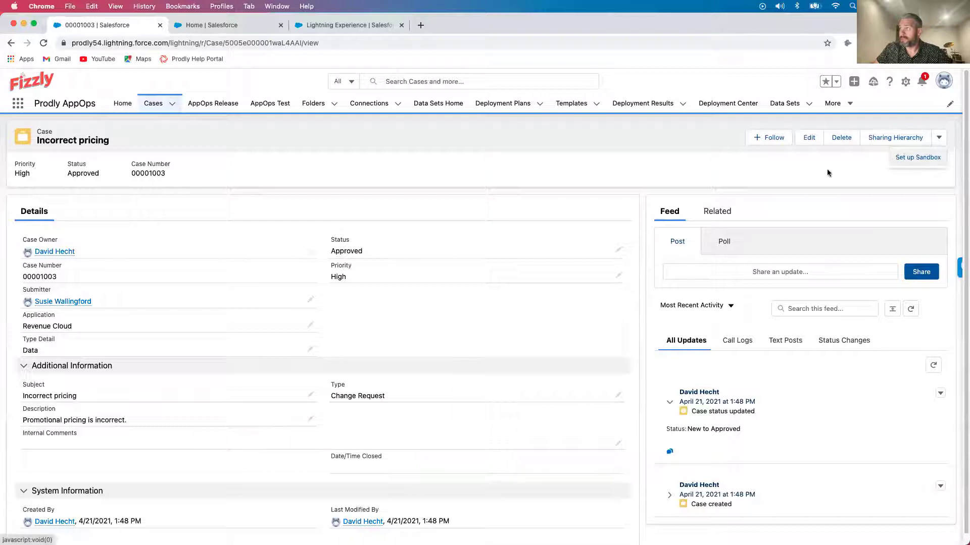
click(912, 158)
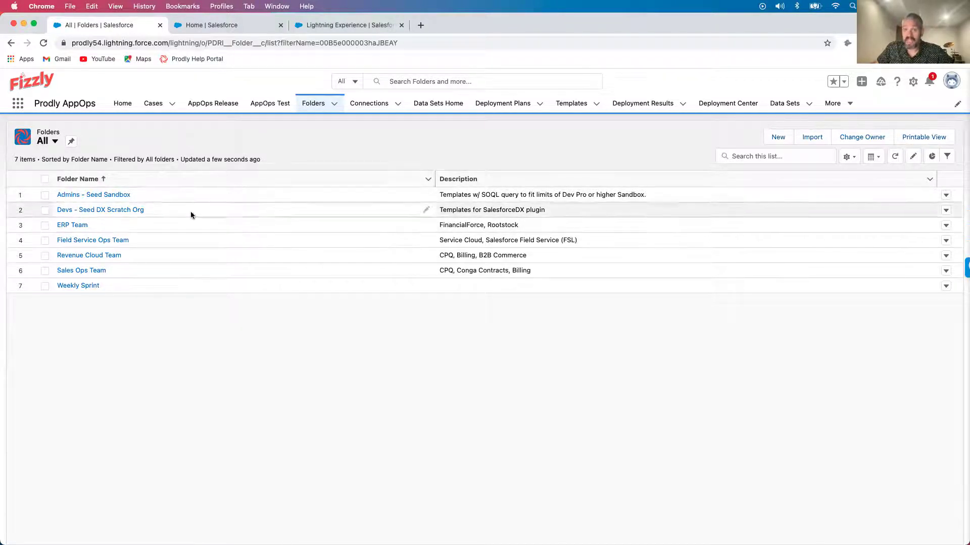
Open the Revenue Cloud Team folder, inspect its Staging connection, then return to the folder
click(112, 256)
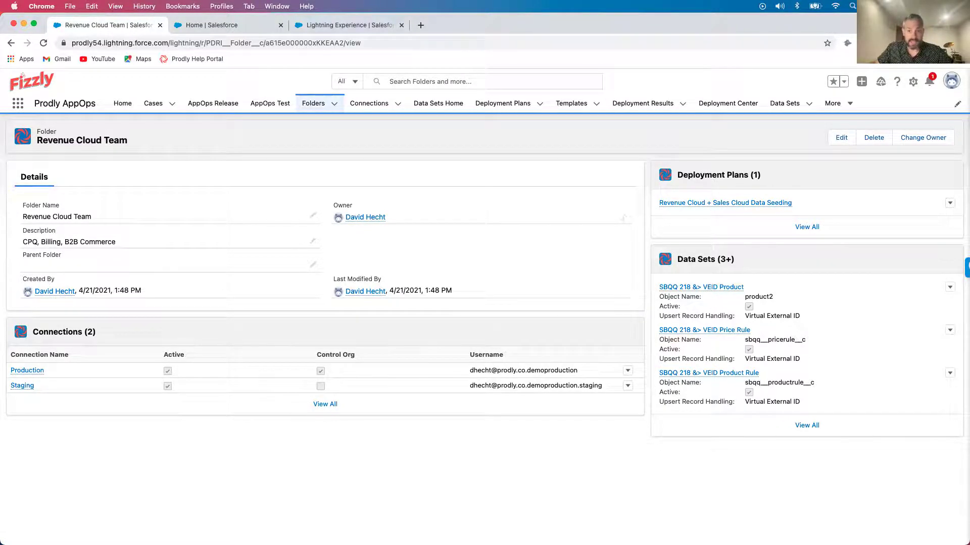
click(22, 386)
scroll(167, 402, down, 1)
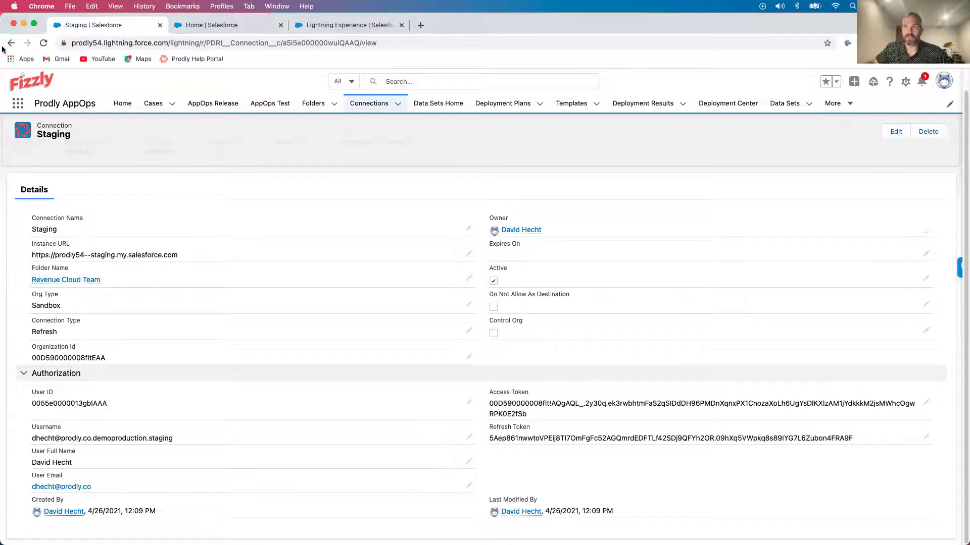
click(66, 280)
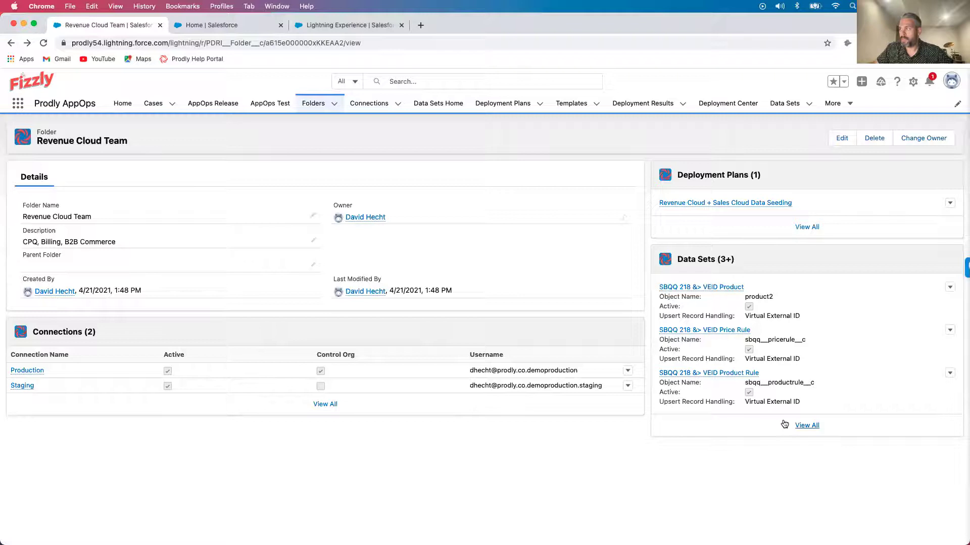
From the folder's full data set list, open Sales Cloud - Sandbox Seeding (Root Object = Account)
click(806, 425)
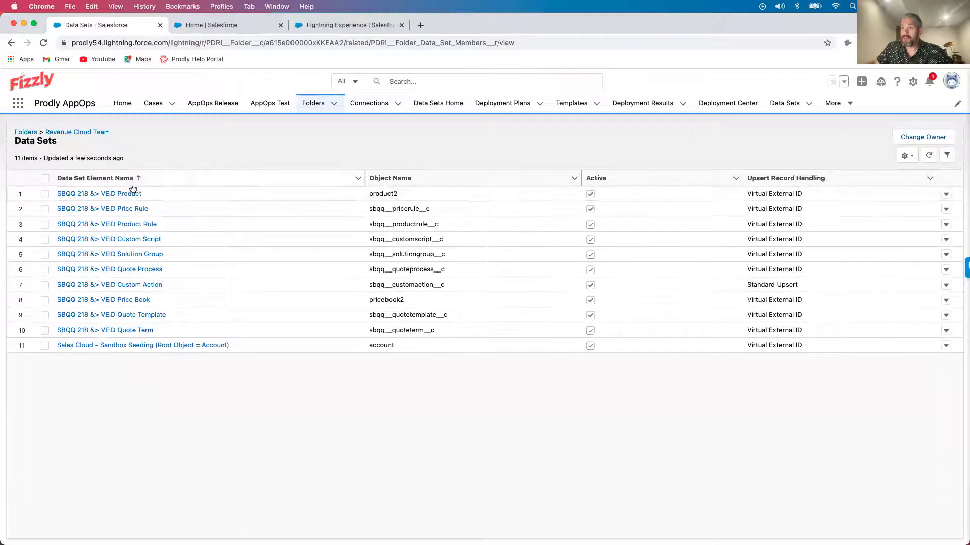
click(124, 345)
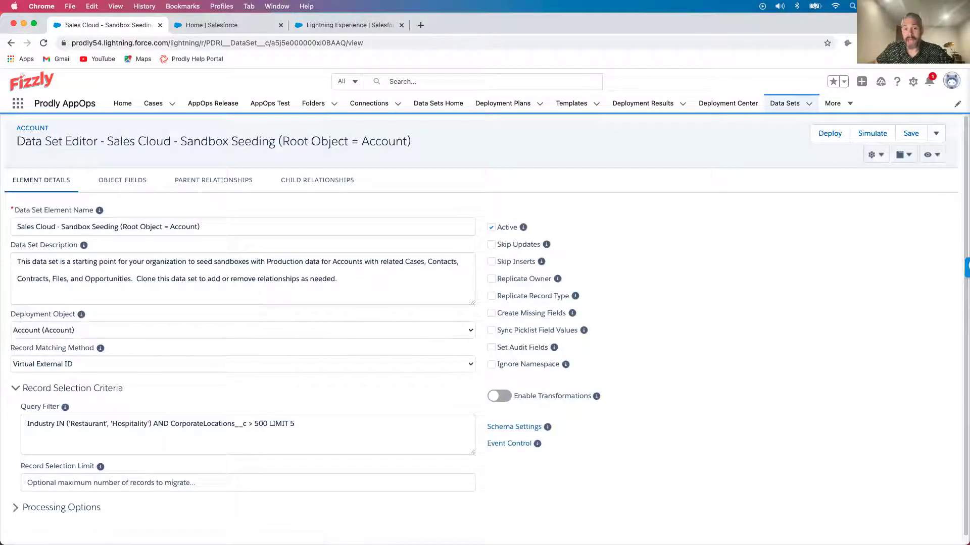
mouse_move(66, 407)
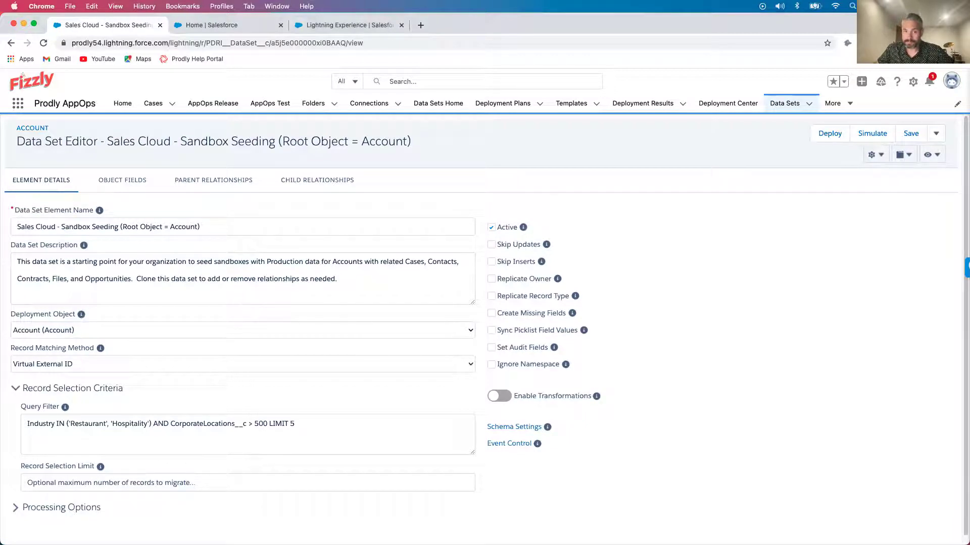
Review the Billing Email field's deployment settings among the data set's object fields
click(122, 180)
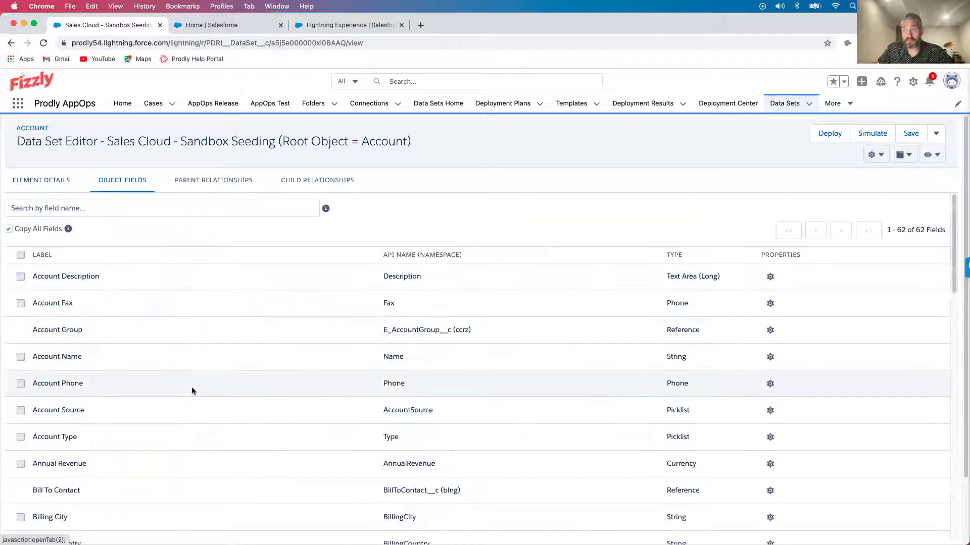
scroll(190, 391, down, 1)
scroll(190, 403, down, 5)
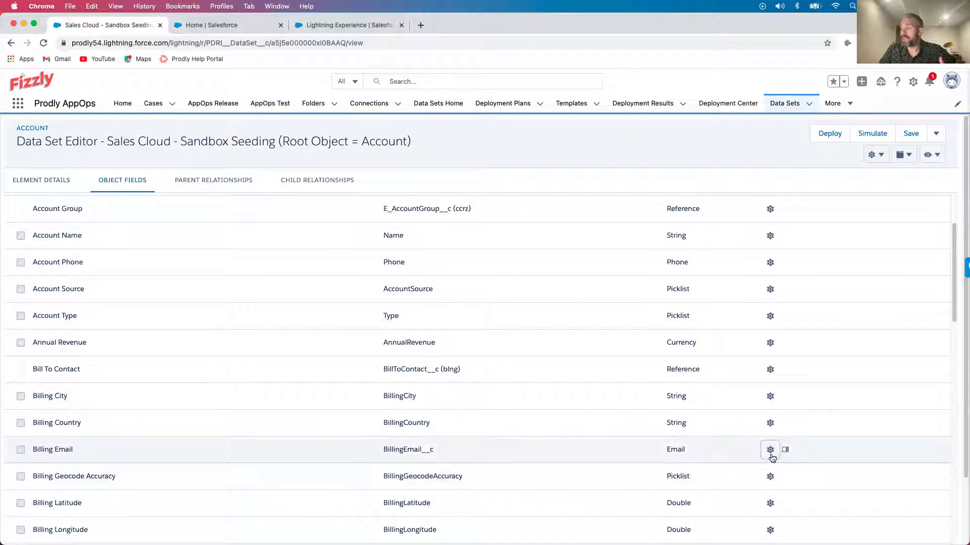
click(769, 451)
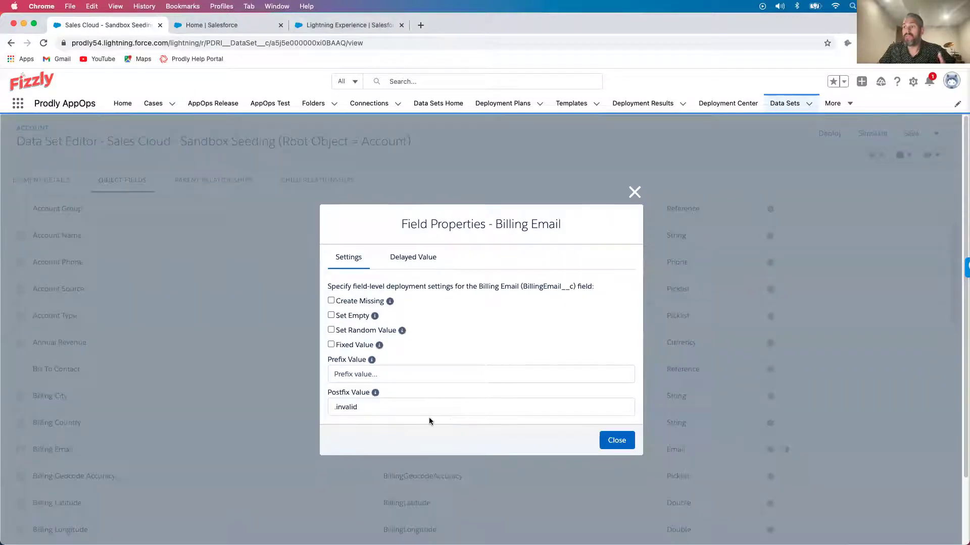
Search for 'tax', enable Set Random Value on Tax ID, and return to the folder
triple_click(393, 412)
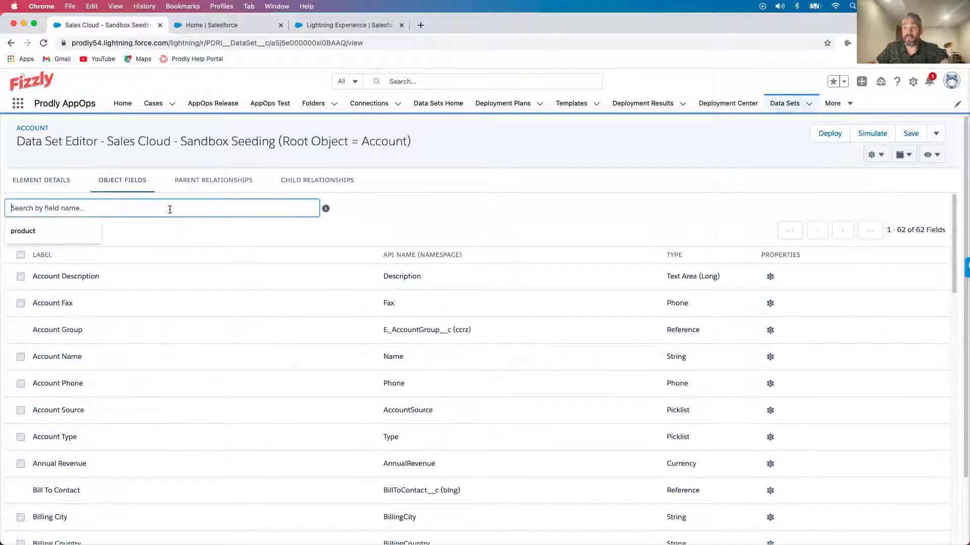
text(ta)
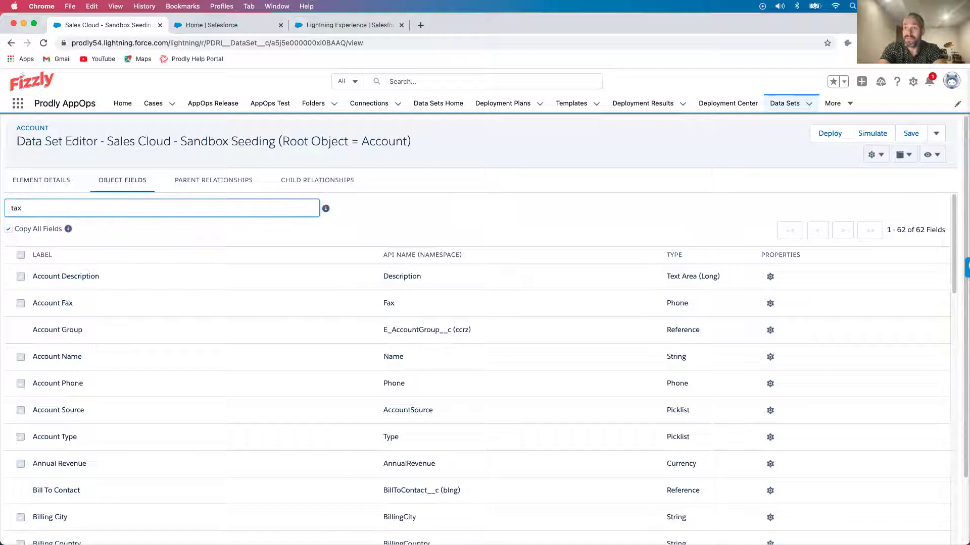
text(x)
key(Return)
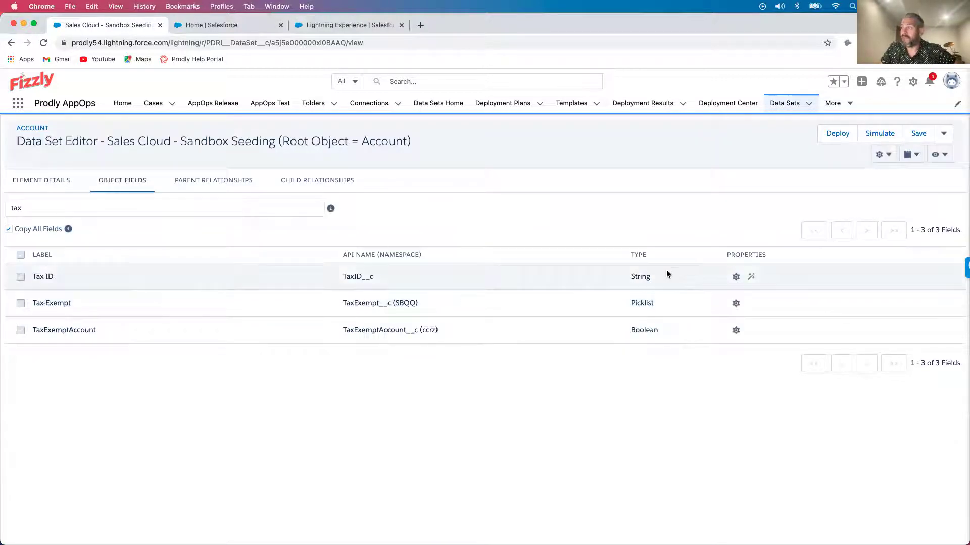
click(736, 277)
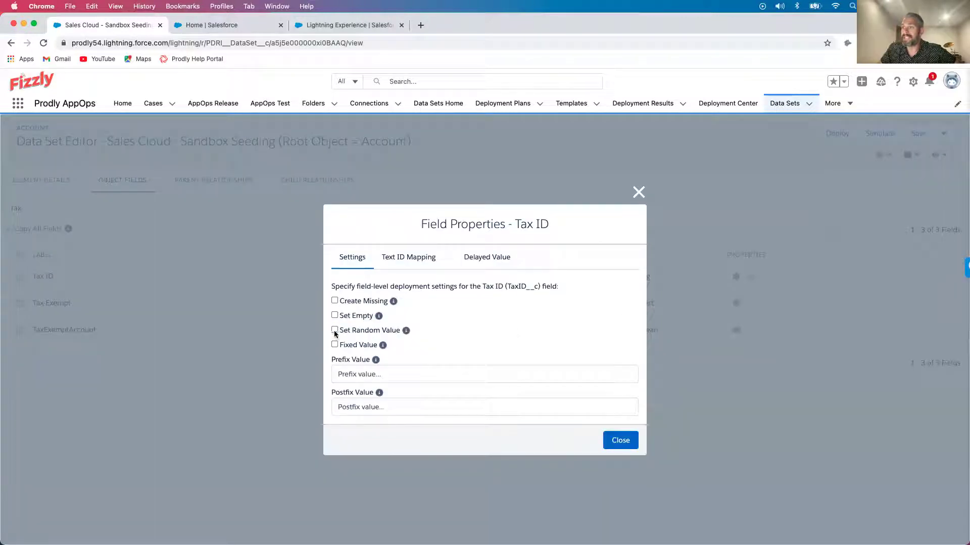
mouse_move(406, 331)
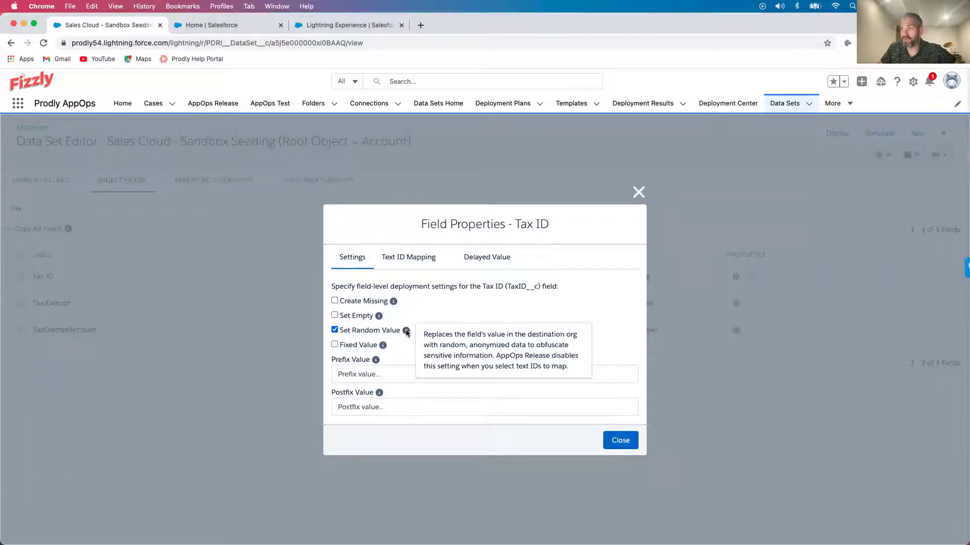
click(620, 440)
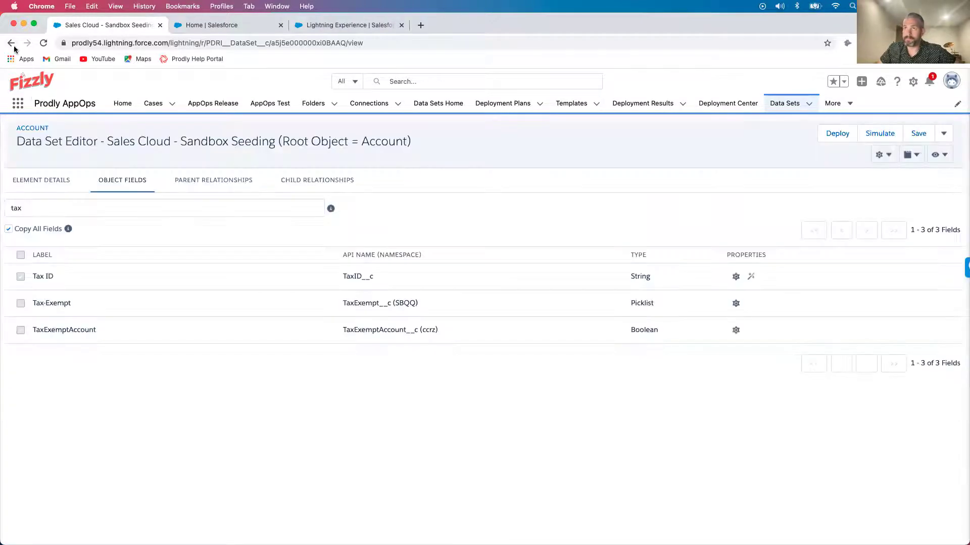
click(11, 43)
click(11, 43)
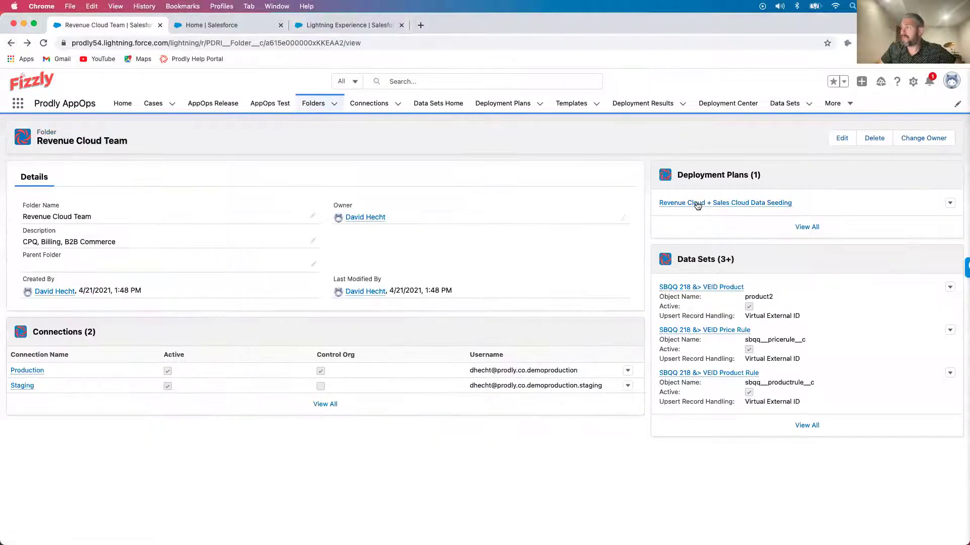
Deploy the Revenue Cloud + Sales Cloud Data Seeding plan from Production to the case sandbox
click(696, 202)
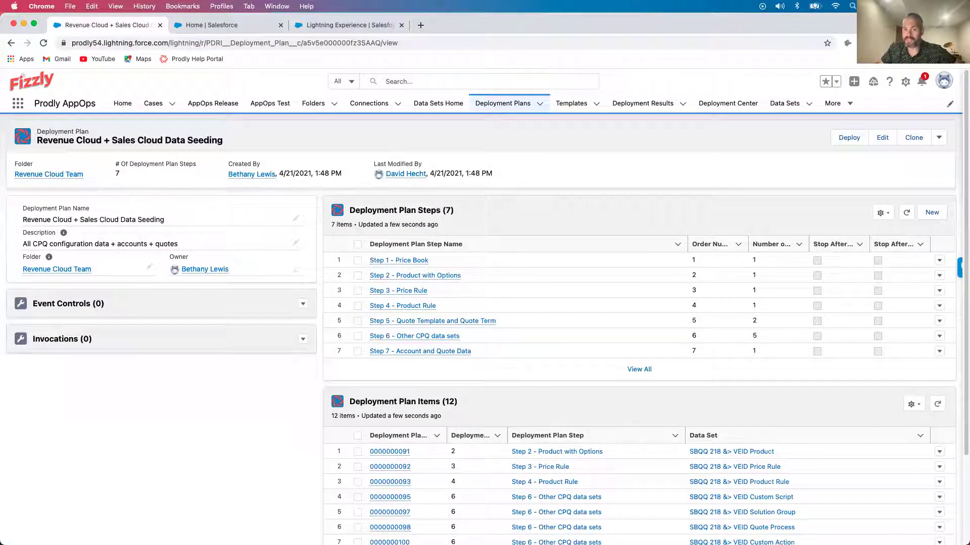
click(840, 141)
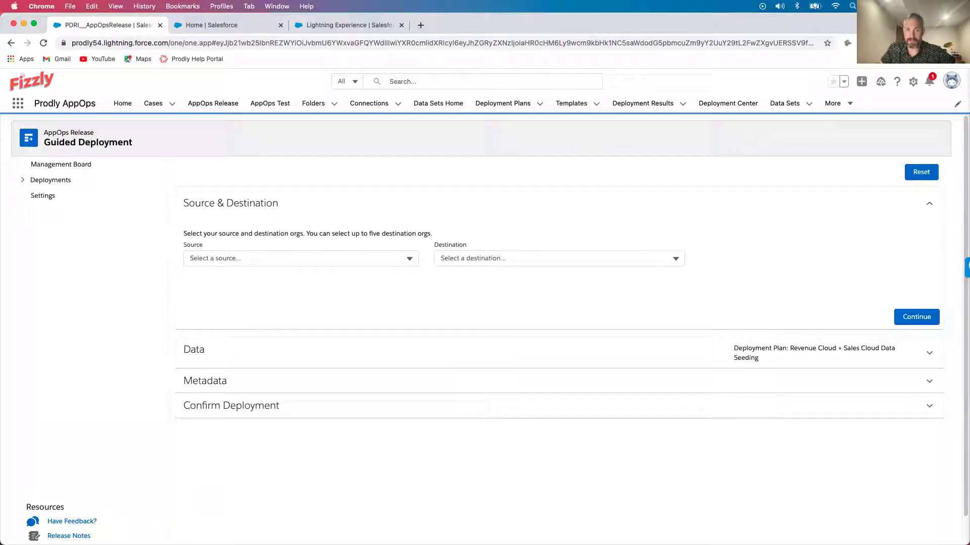
click(271, 255)
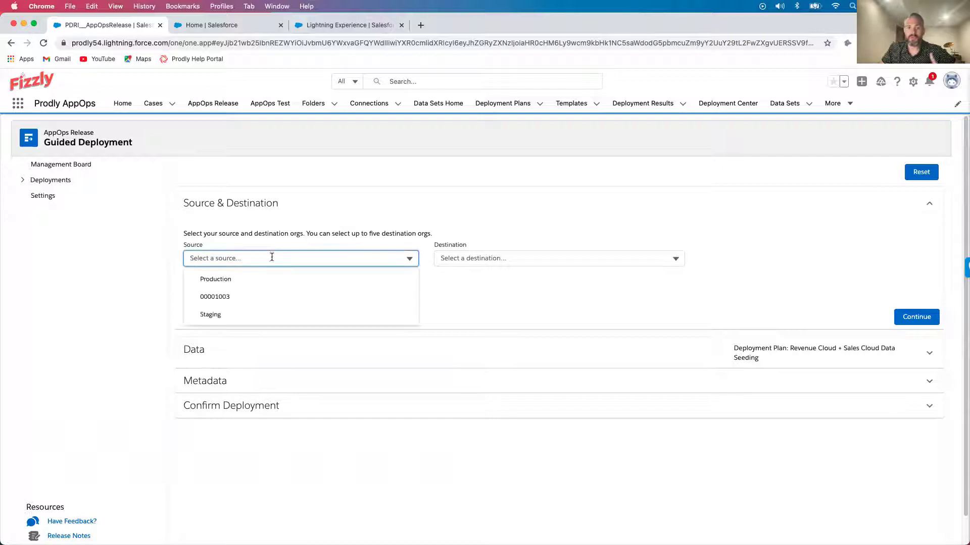
click(281, 278)
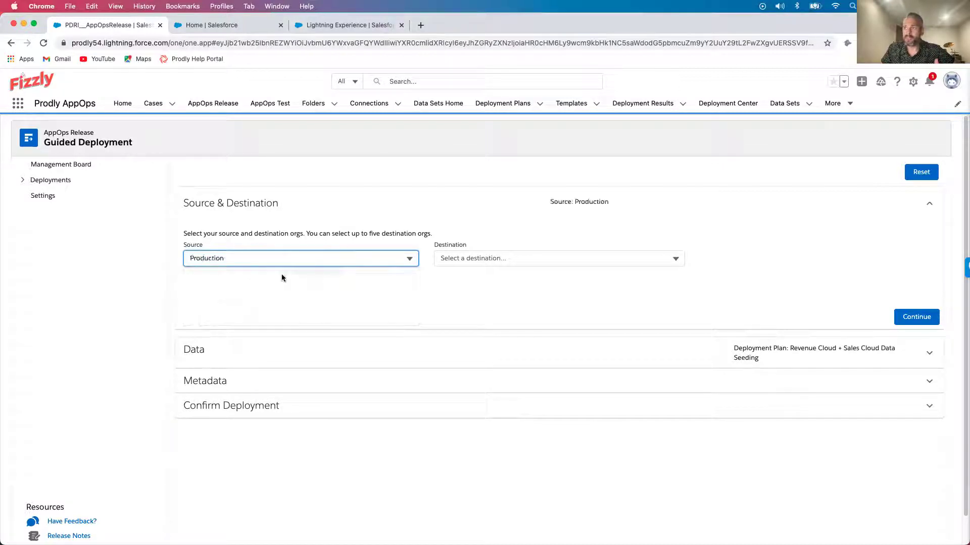
click(476, 258)
click(480, 296)
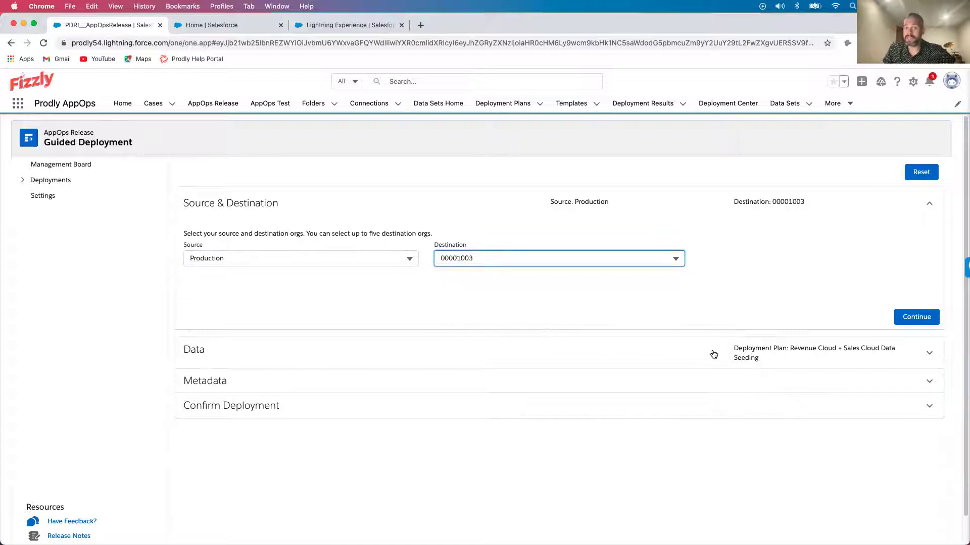
click(896, 321)
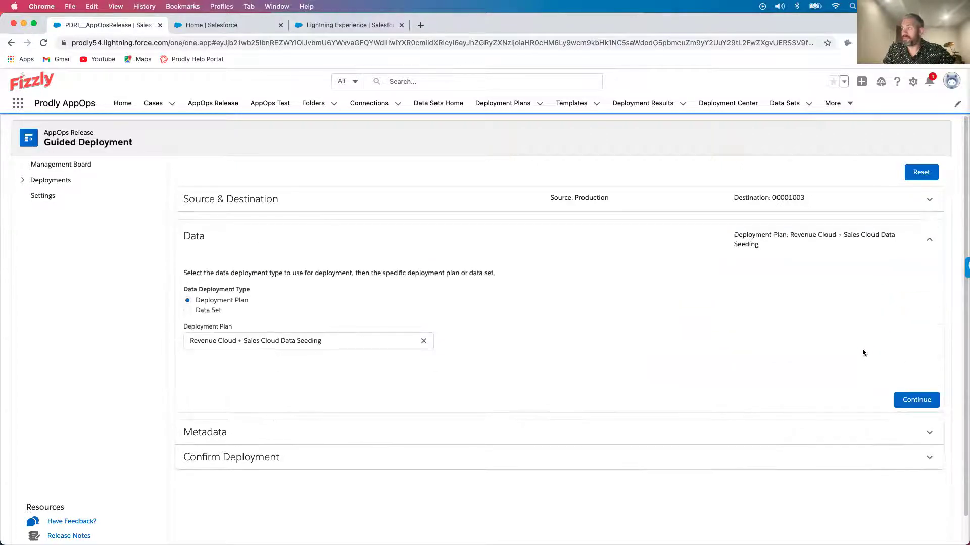
Accept the plan, skip the empty Metadata step, and launch the deployment
click(906, 370)
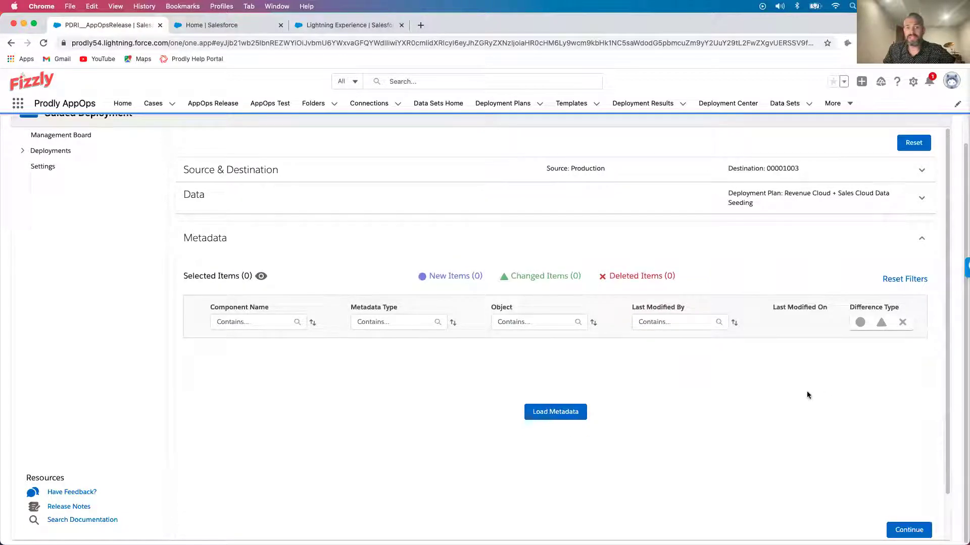
scroll(800, 393, down, 1)
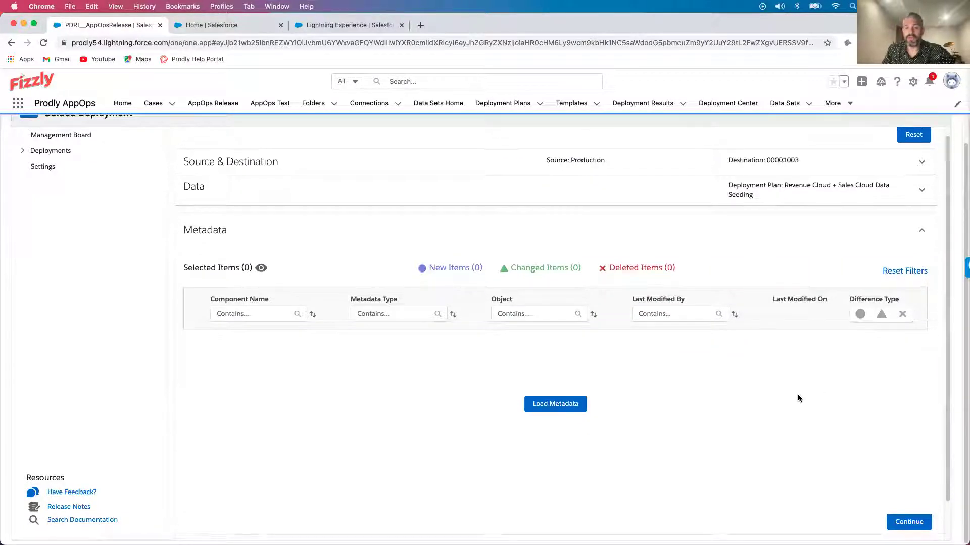
scroll(798, 398, down, 3)
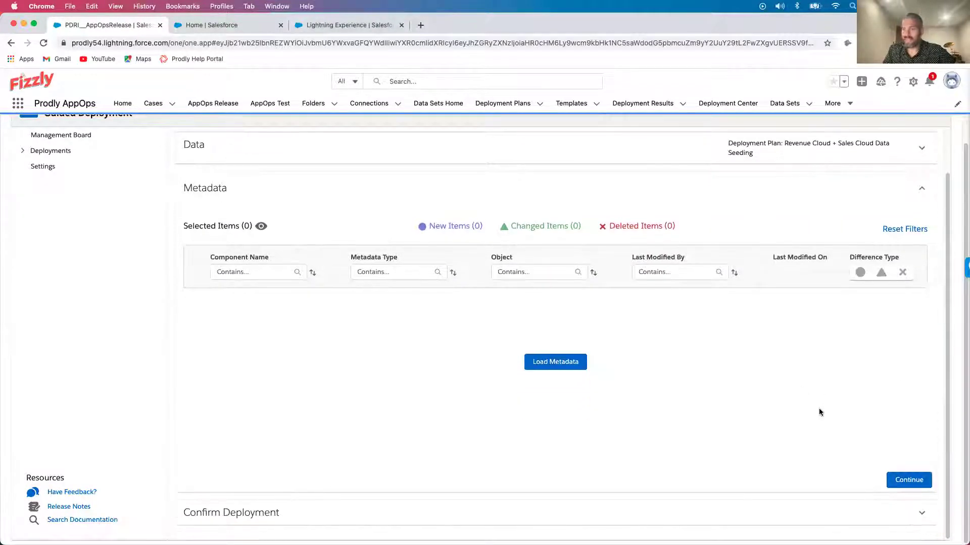
click(909, 480)
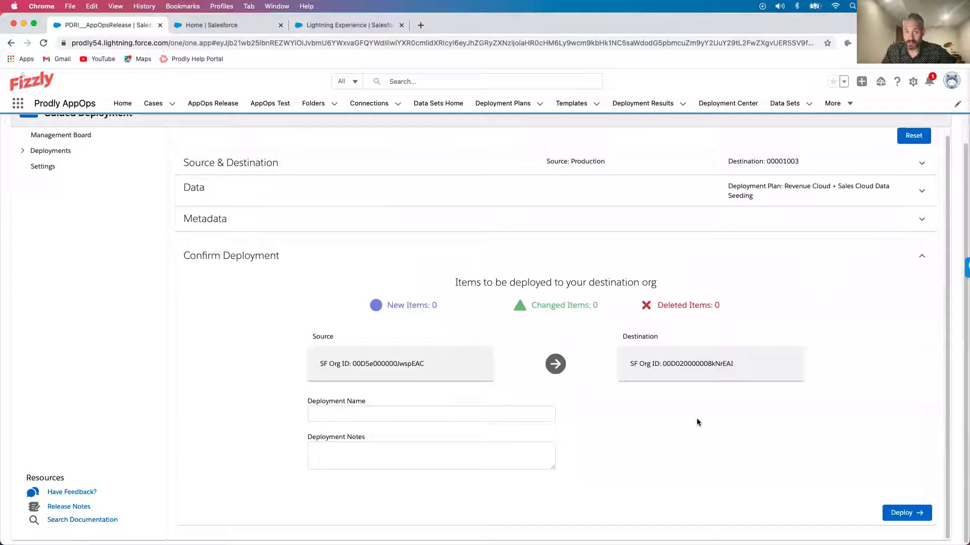
click(901, 514)
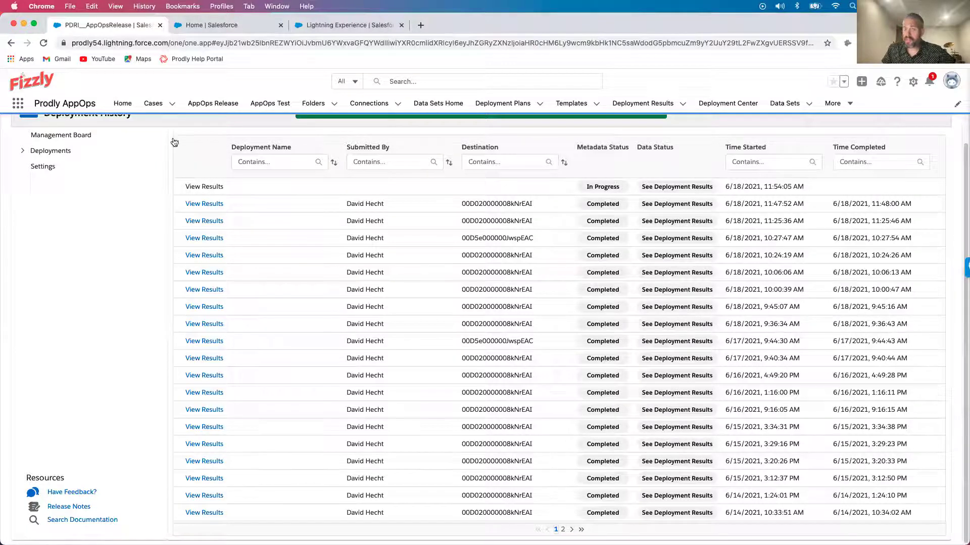
click(662, 101)
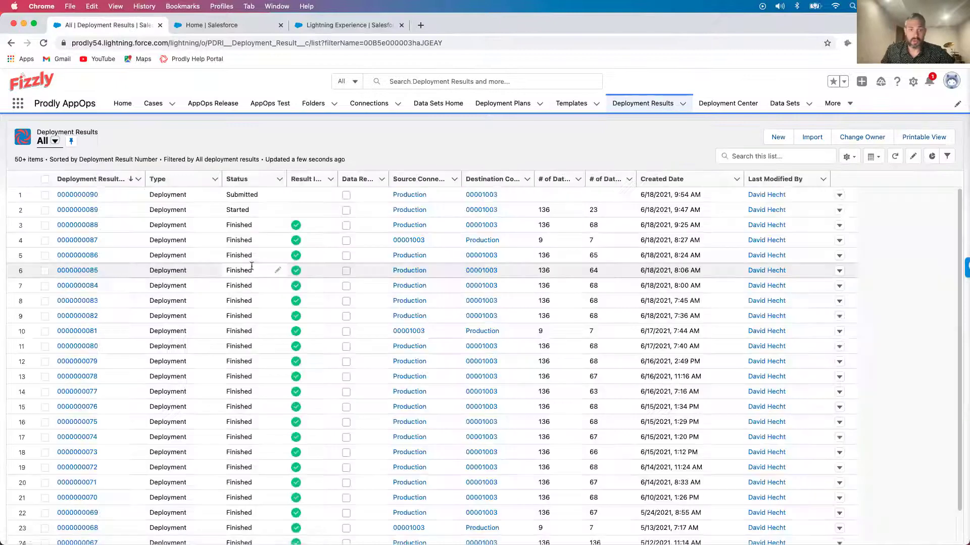
scroll(258, 327, down, 2)
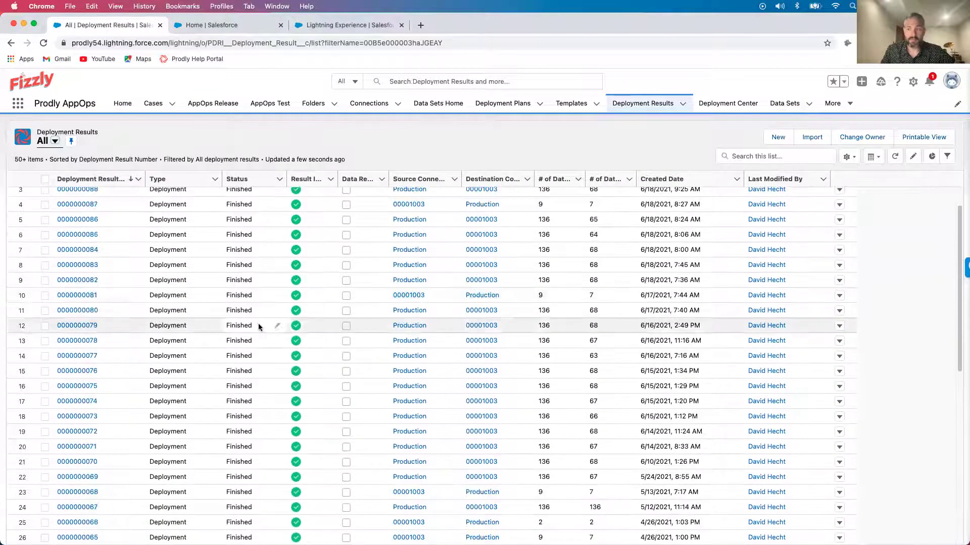
click(80, 507)
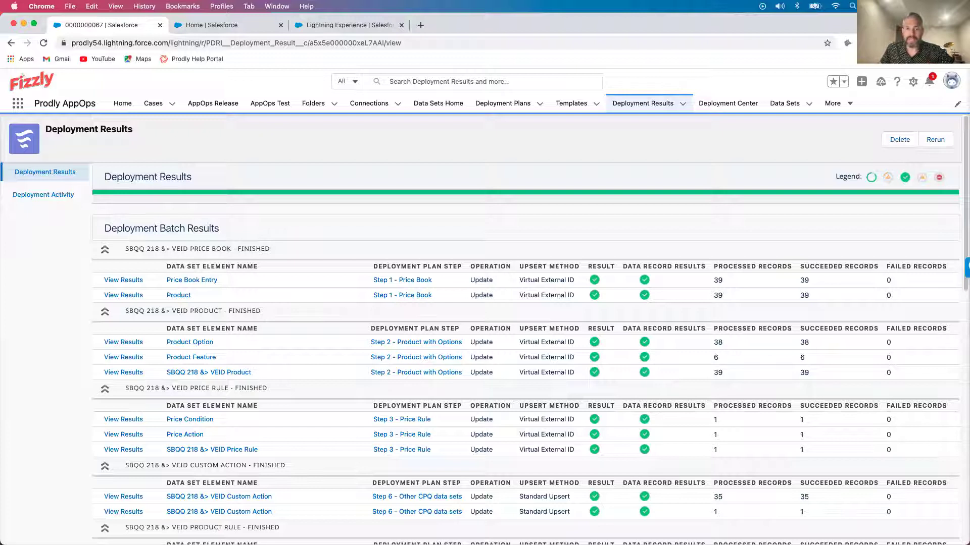
scroll(233, 320, down, 3)
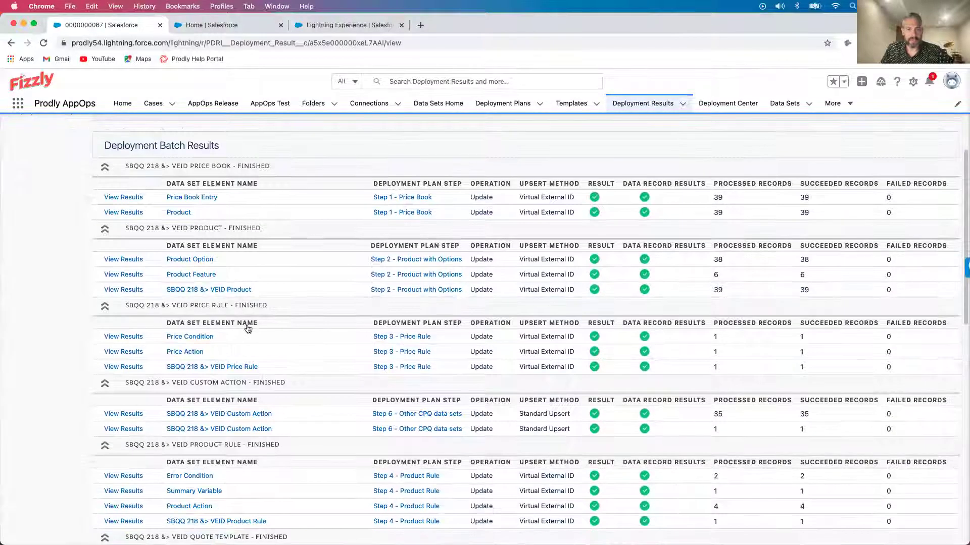
scroll(250, 328, down, 2)
scroll(257, 328, down, 2)
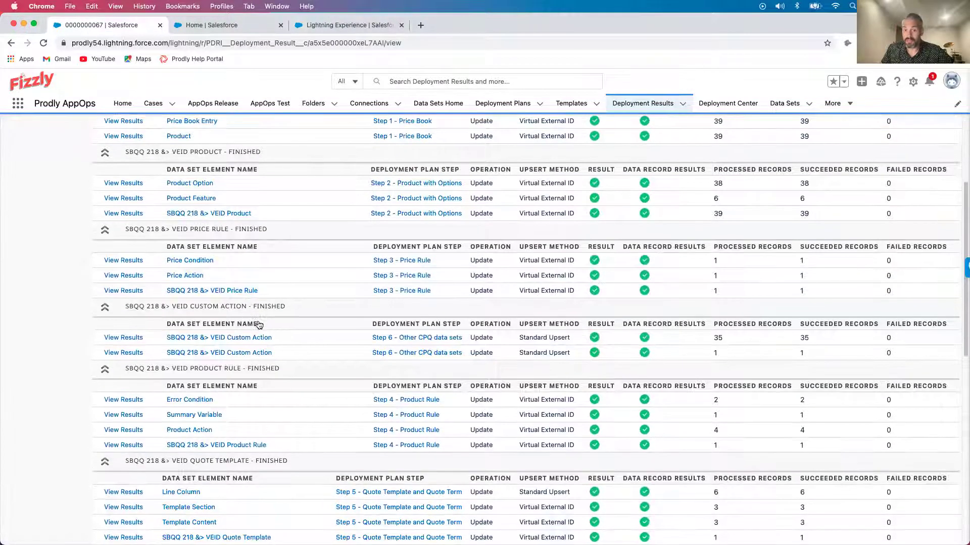
scroll(265, 323, up, 6)
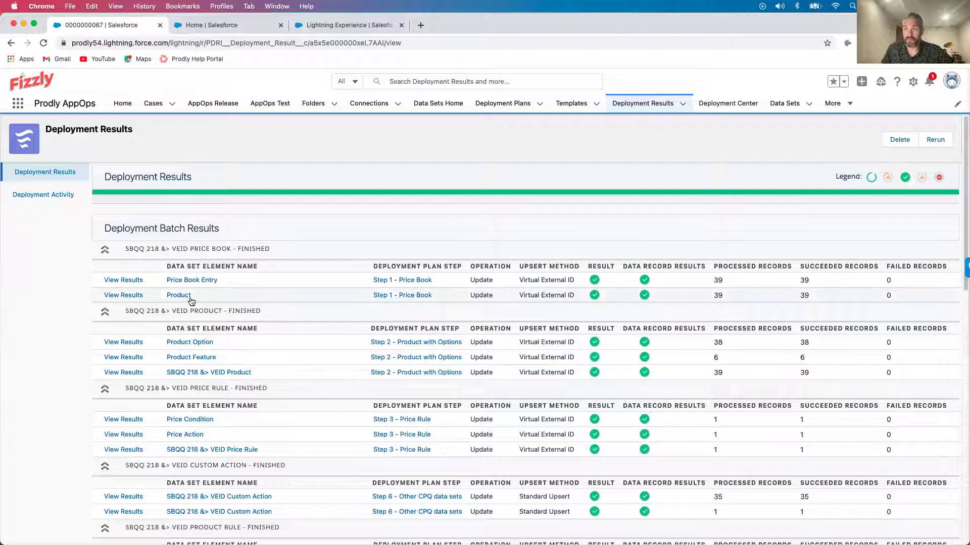
click(138, 280)
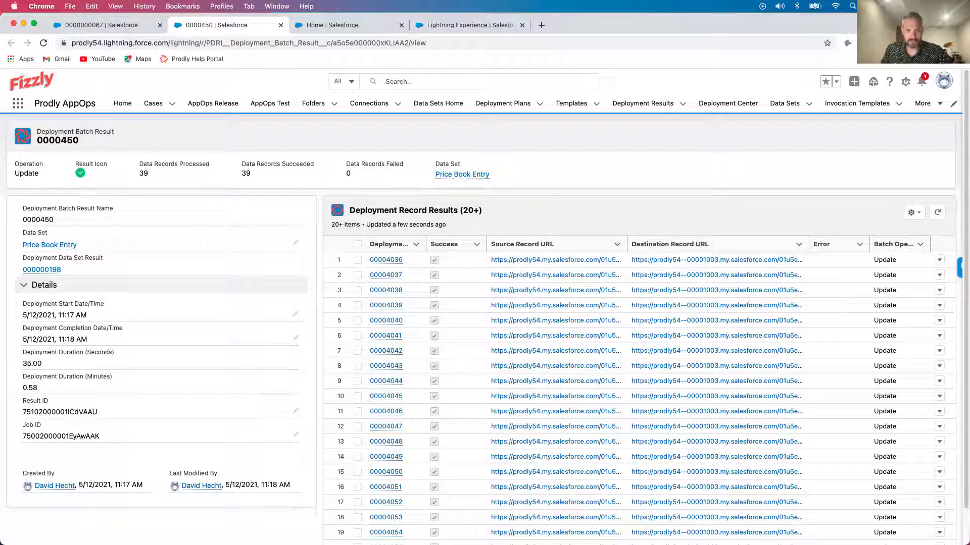
Open record result 00004036, then go to the sandbox's Home page
click(384, 260)
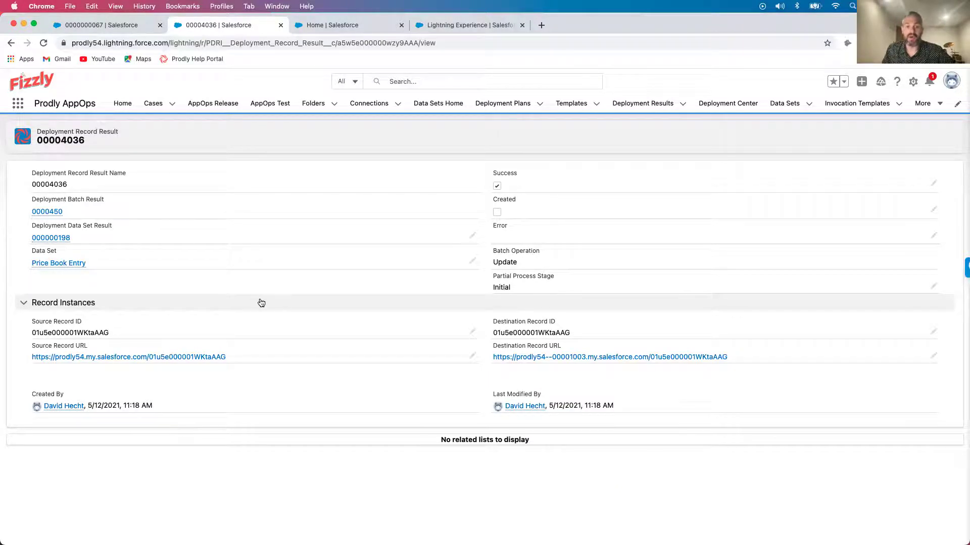
click(333, 25)
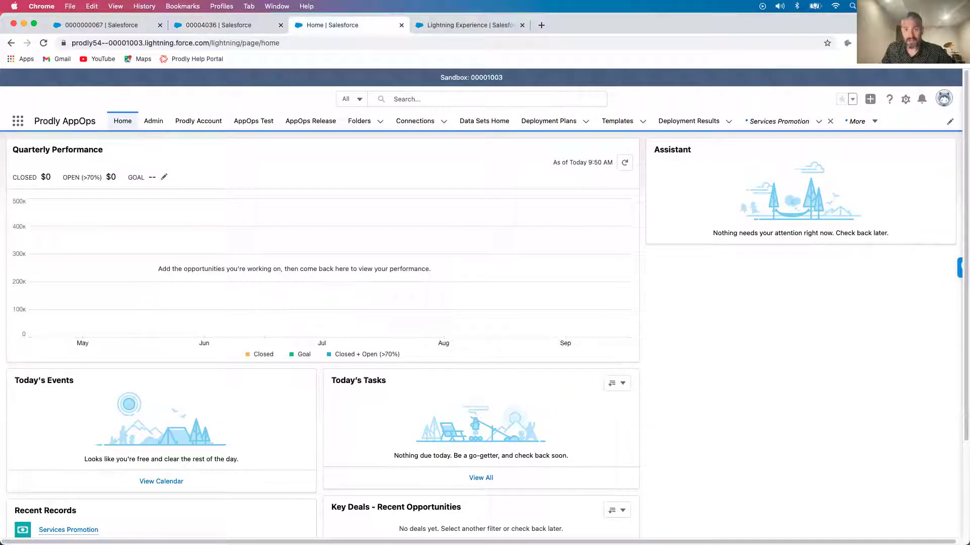
Find Price Rules via the App Launcher and save Services Promotion as Active
click(17, 121)
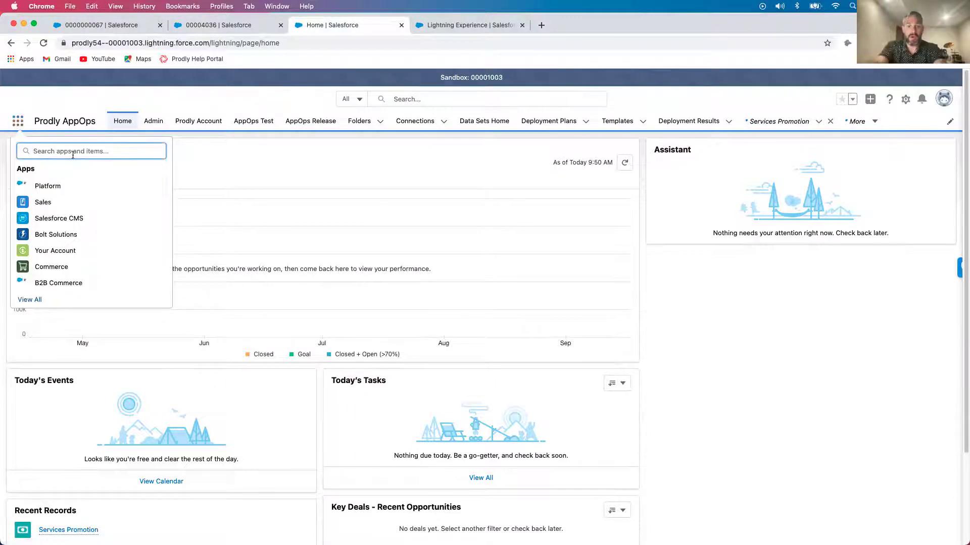
text(price)
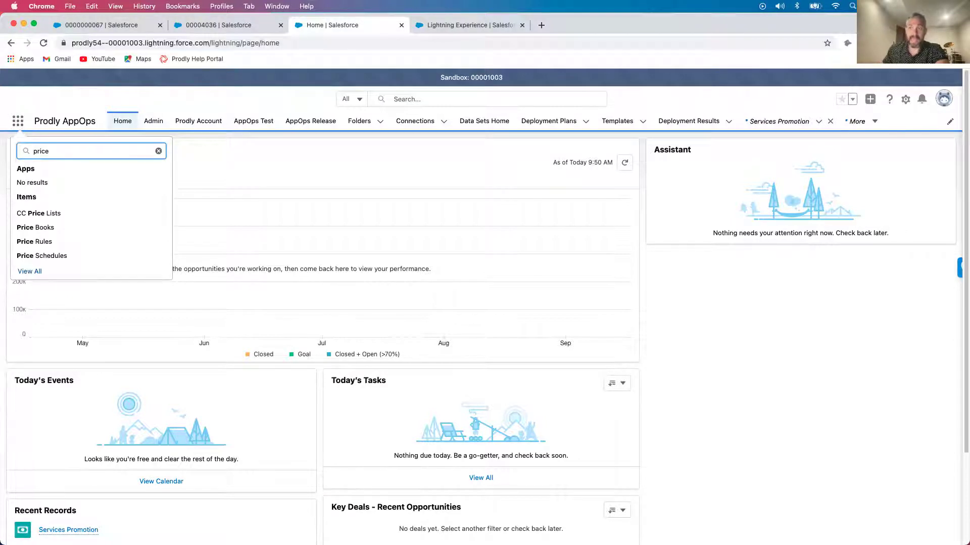
click(53, 241)
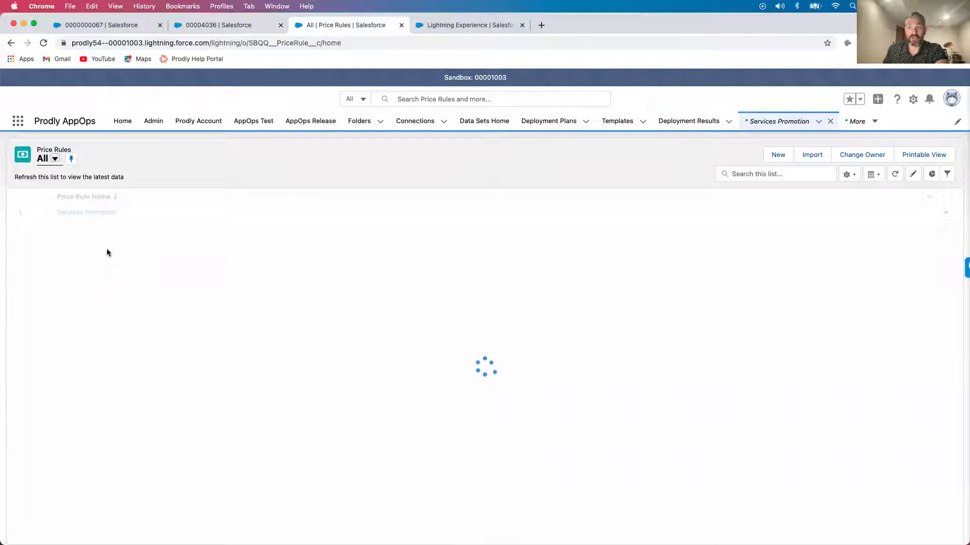
click(83, 211)
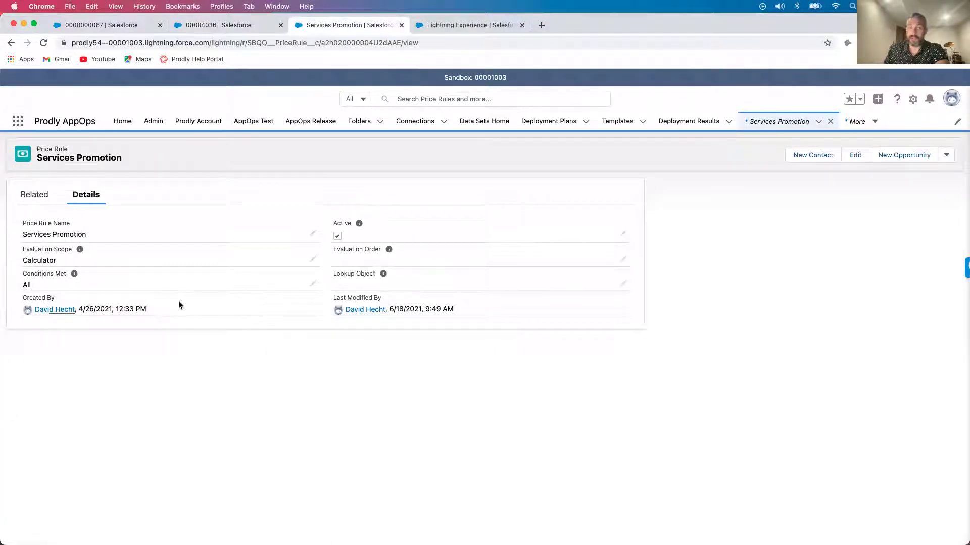
double_click(338, 237)
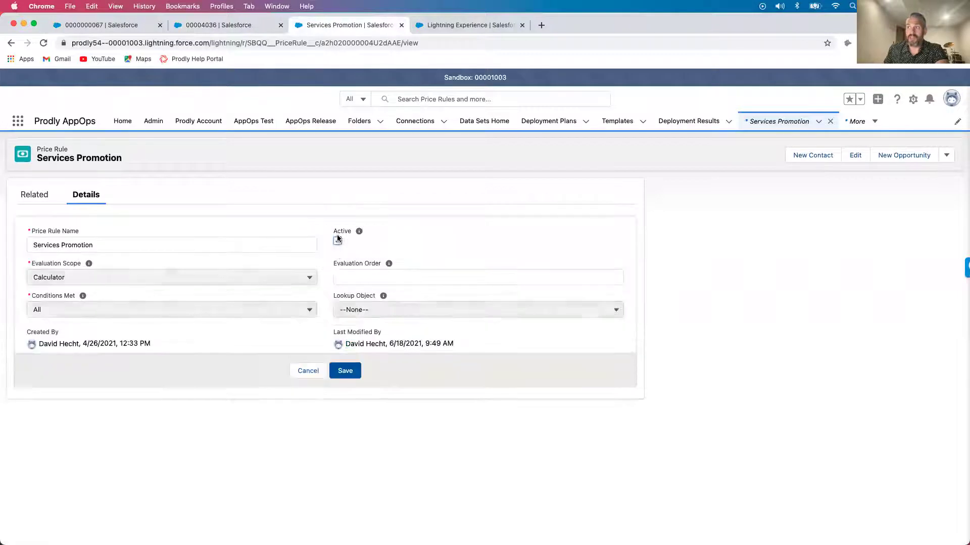
click(338, 240)
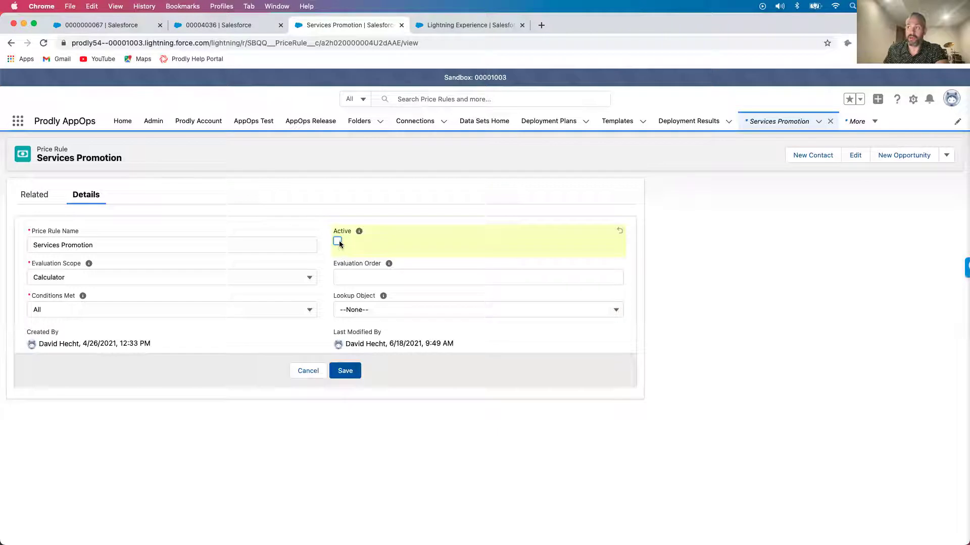
click(348, 370)
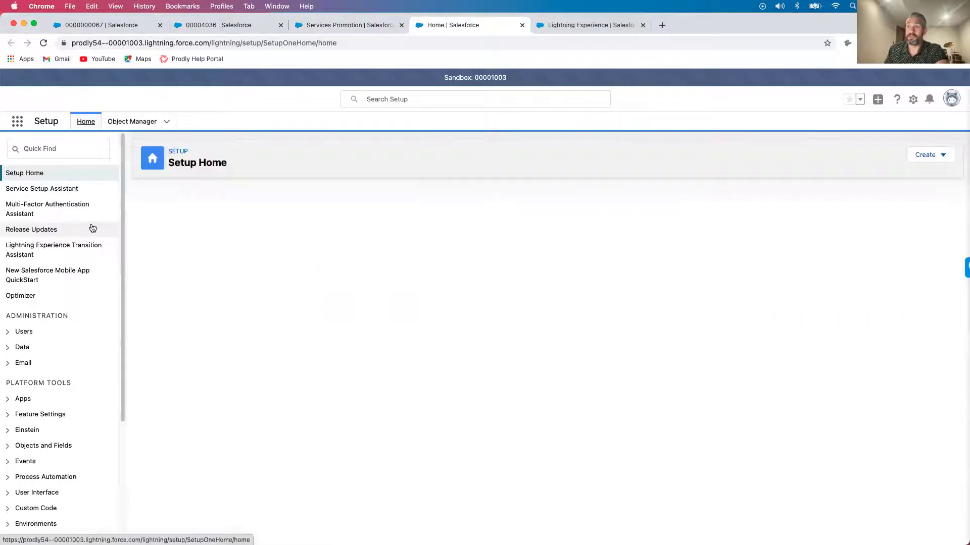
Locate the Deposit Amount field on the Quote object in Object Manager
click(133, 123)
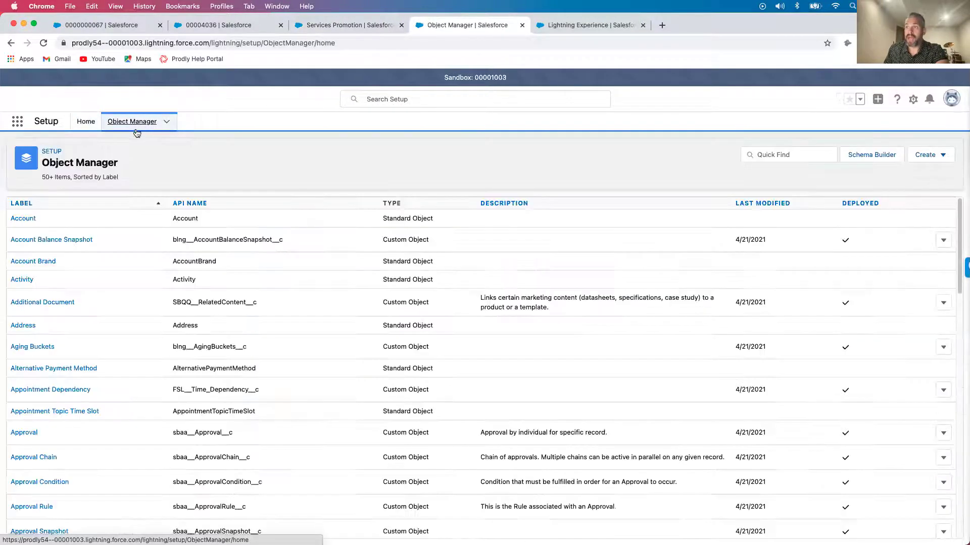
click(751, 155)
text(q)
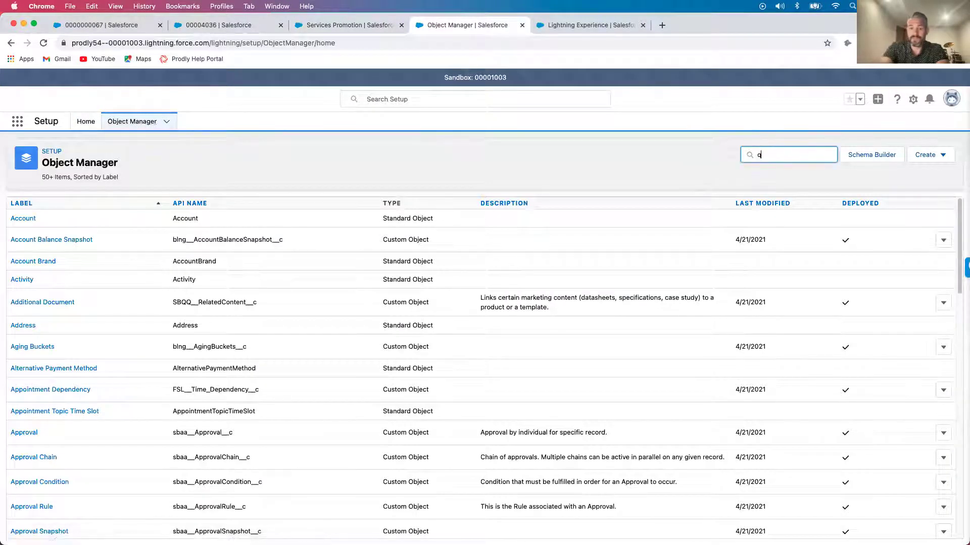
text(uote)
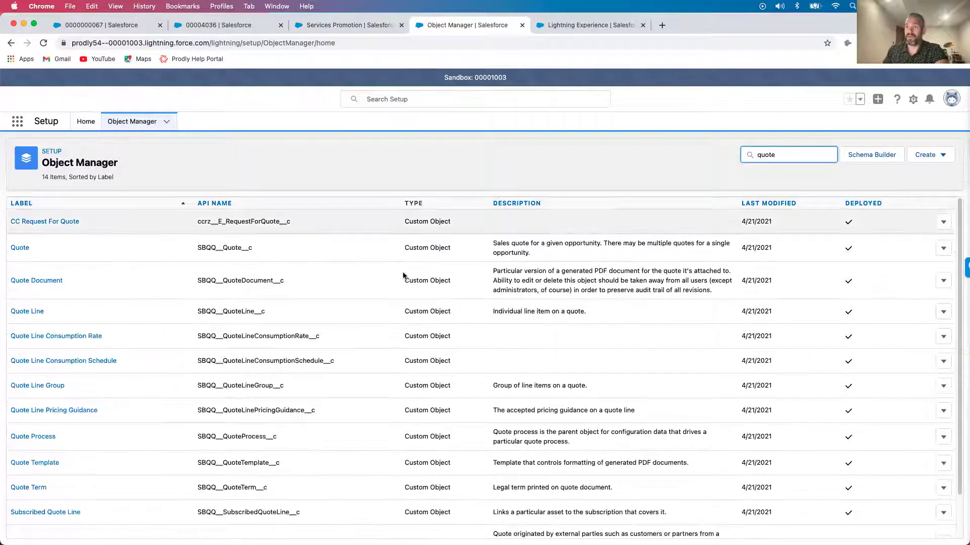
click(23, 248)
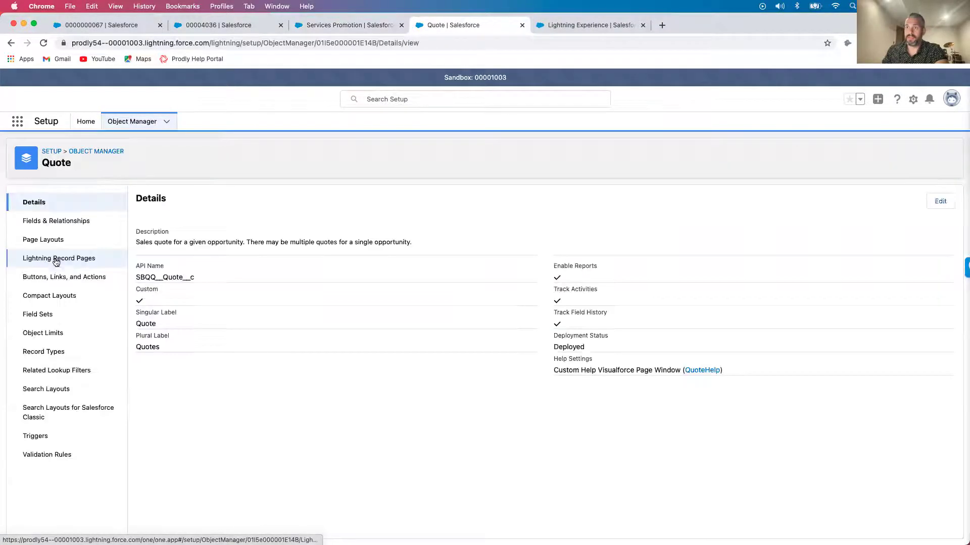
click(67, 222)
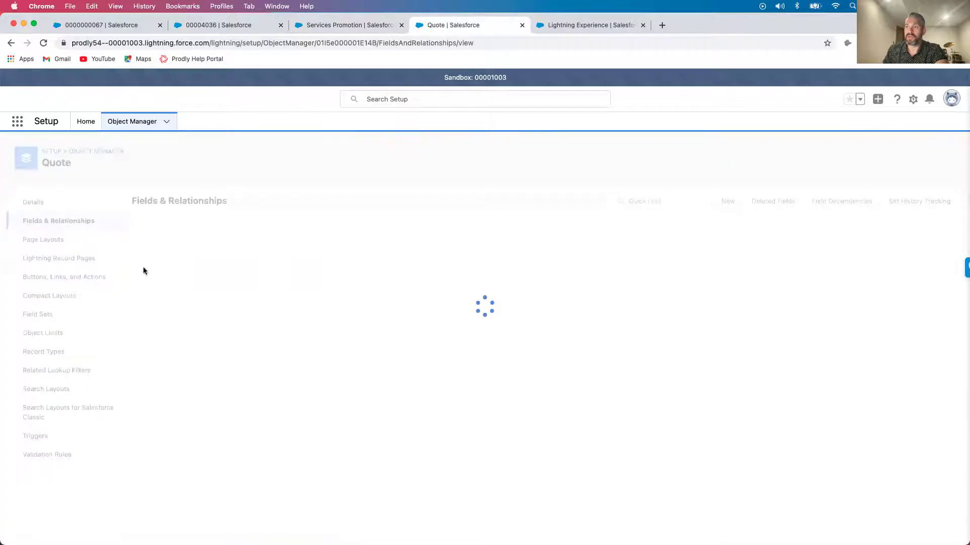
click(631, 197)
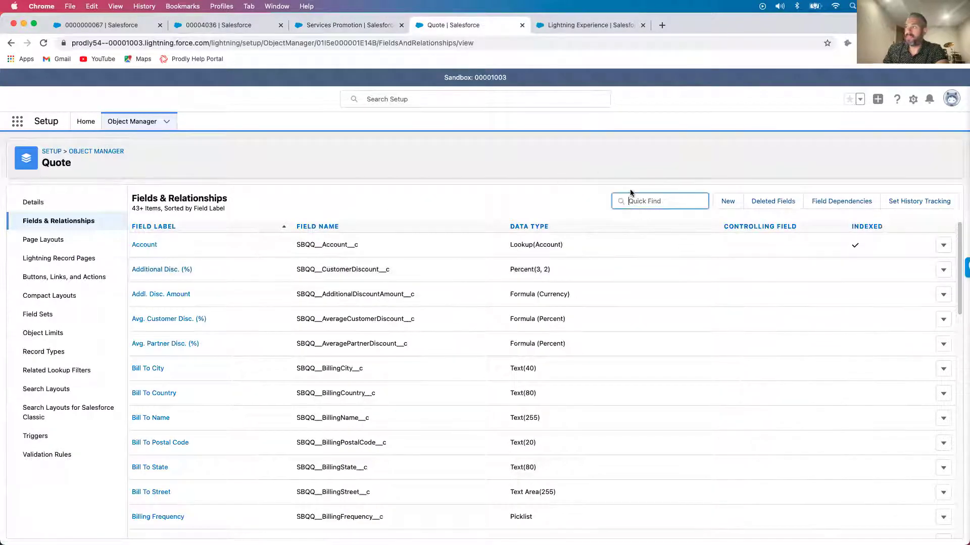
text(sp)
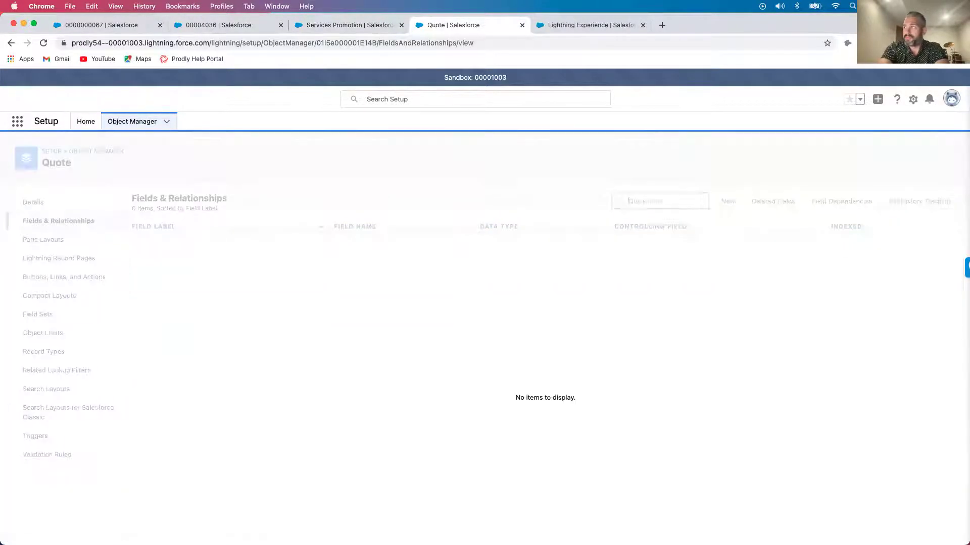
key(BackSpace)
key(BackSpace)
text(deposit)
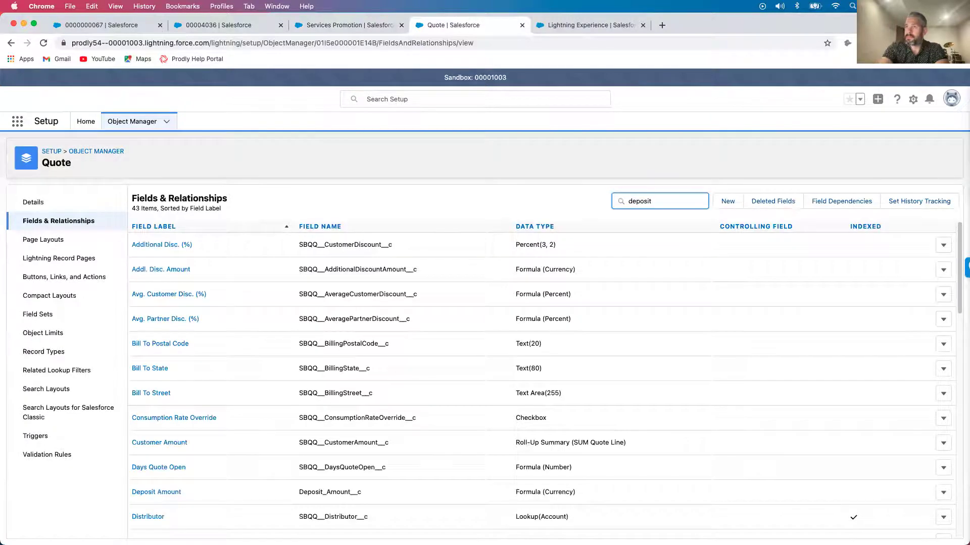
click(172, 244)
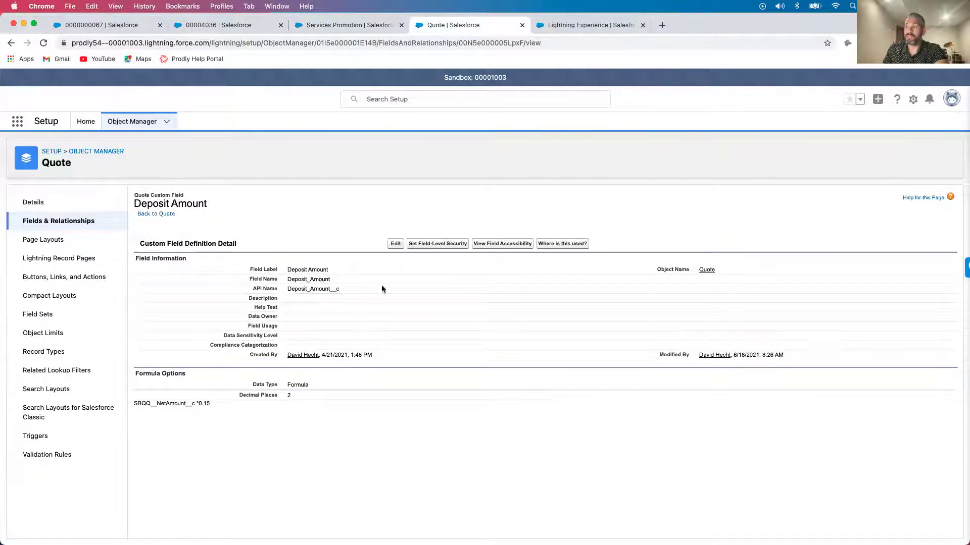
Change the Deposit Amount formula's rate from 0.15 to 0.10 and save it
click(394, 244)
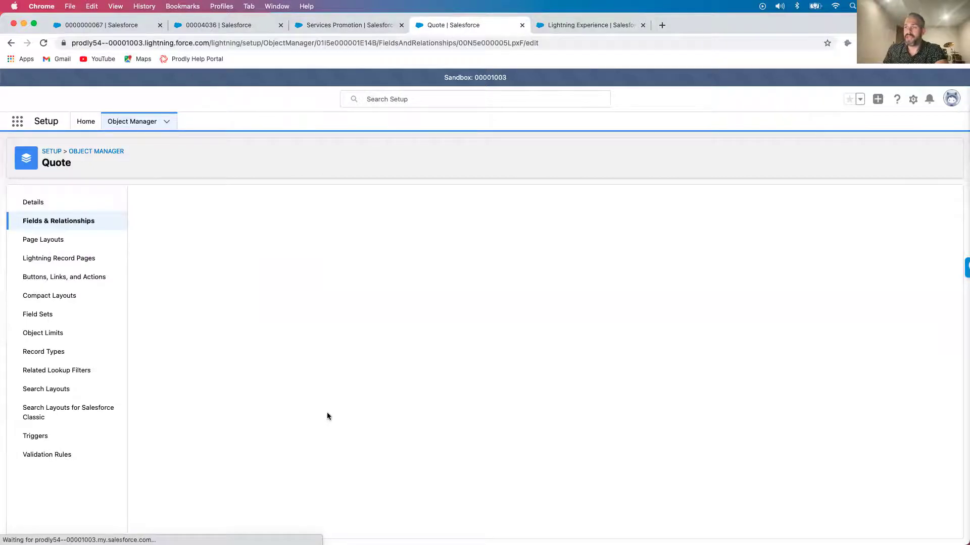
scroll(371, 449, down, 4)
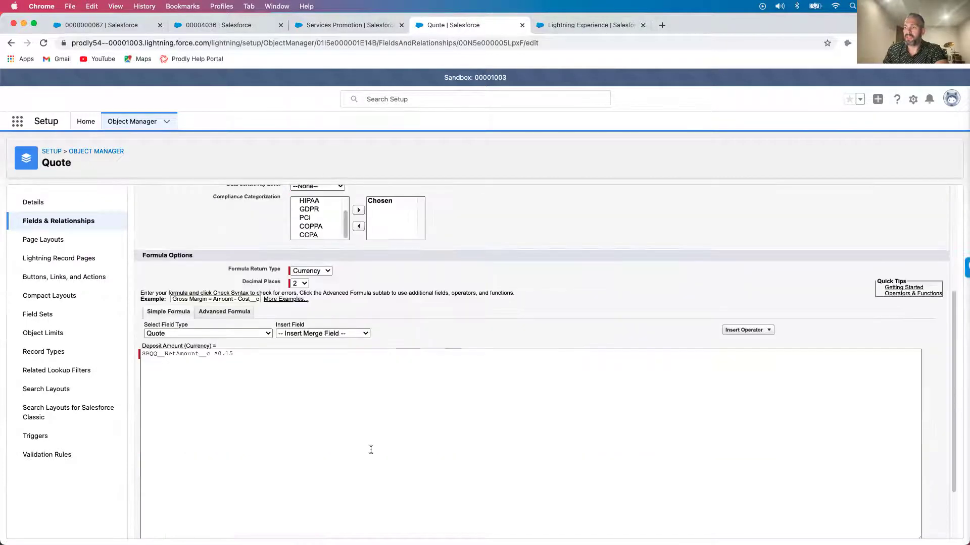
click(255, 361)
key(BackSpace)
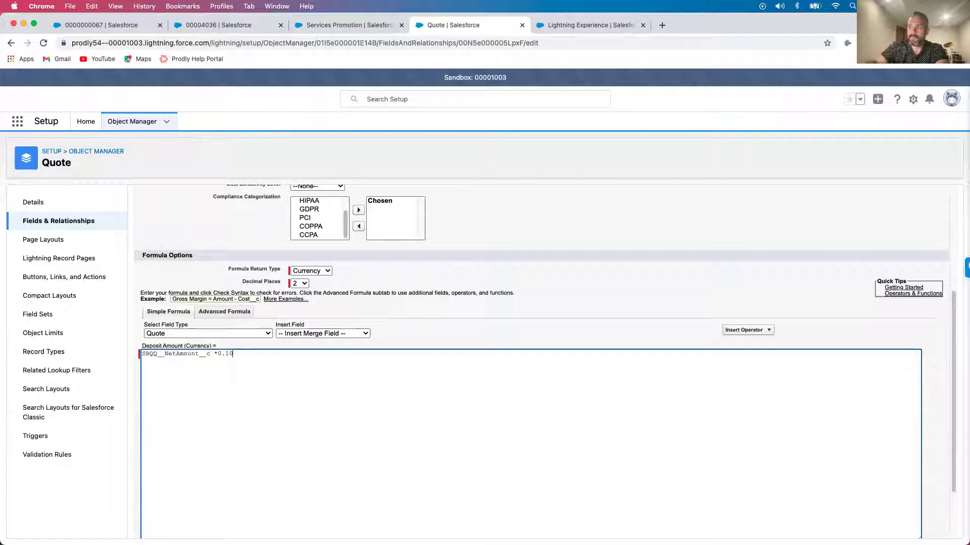
scroll(428, 353, down, 2)
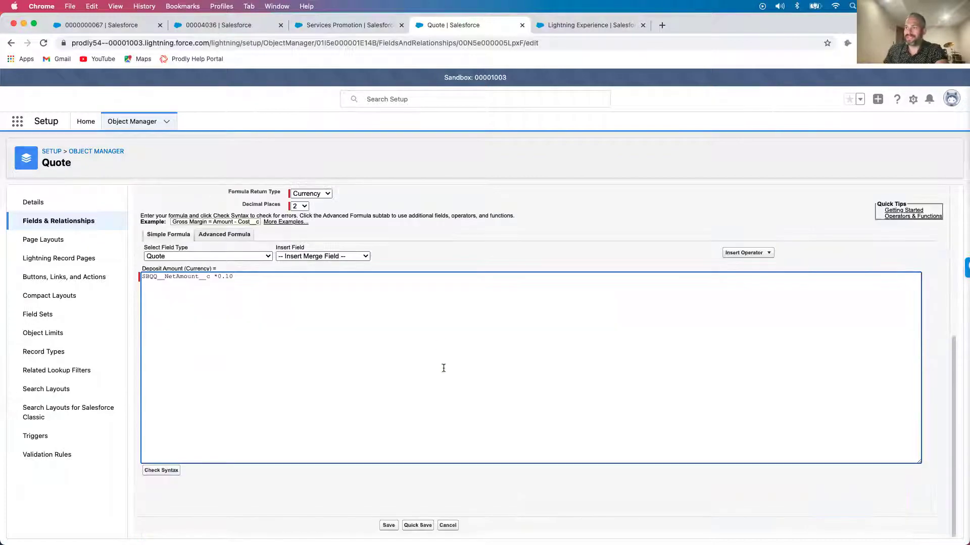
click(387, 525)
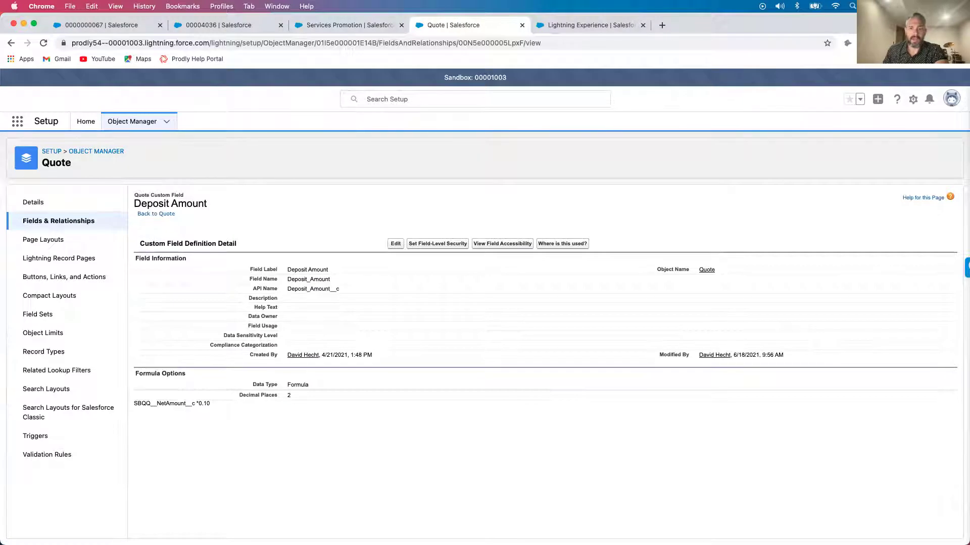
click(211, 27)
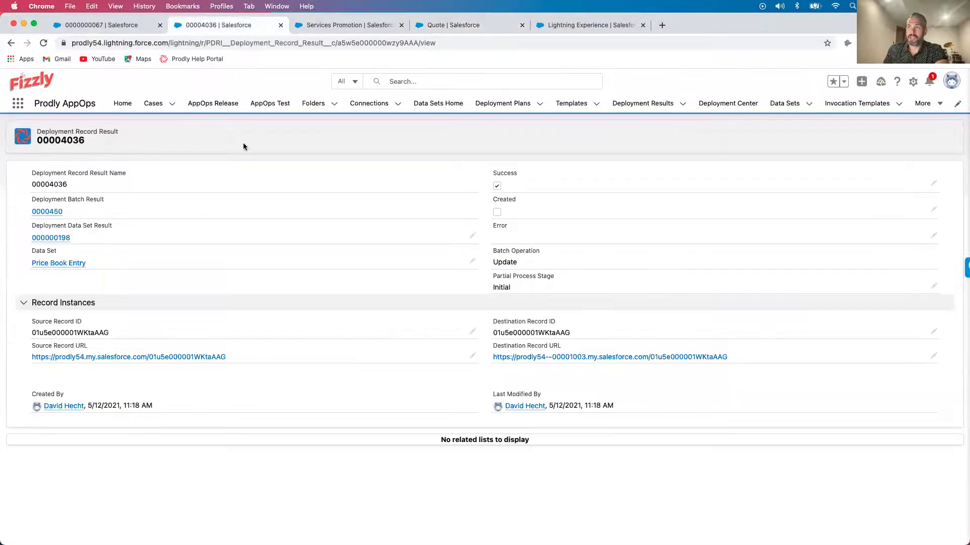
Start a guided deployment into Production with sandbox 00001003 as the source
click(213, 104)
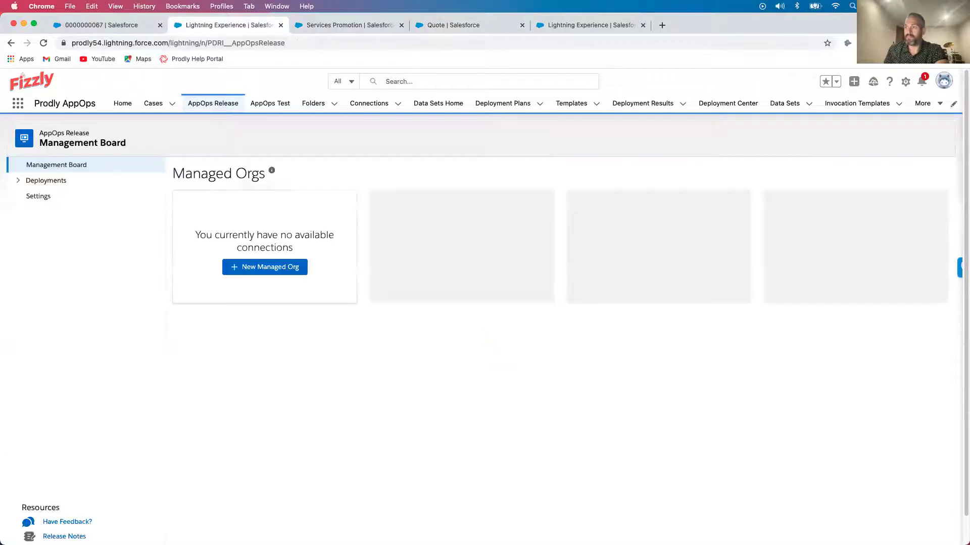
click(338, 227)
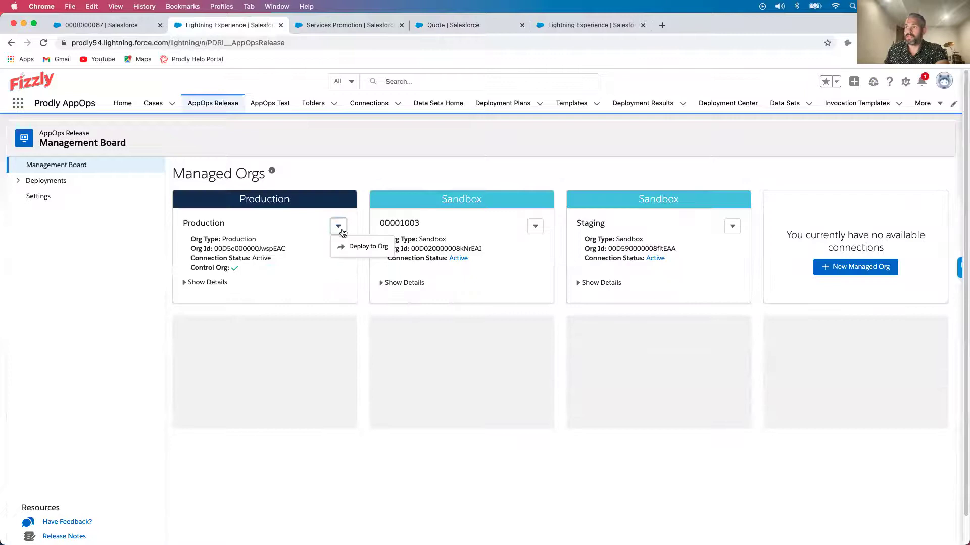
click(353, 248)
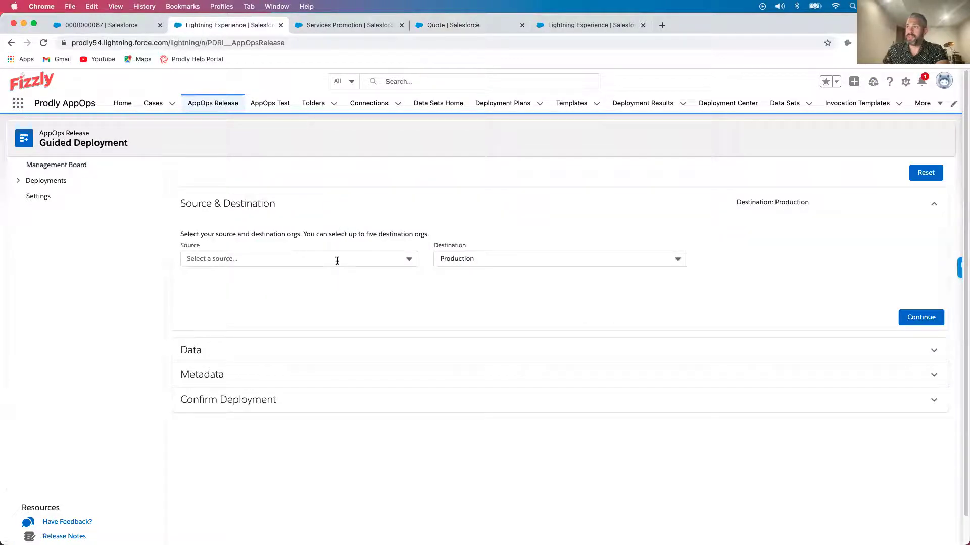
click(382, 261)
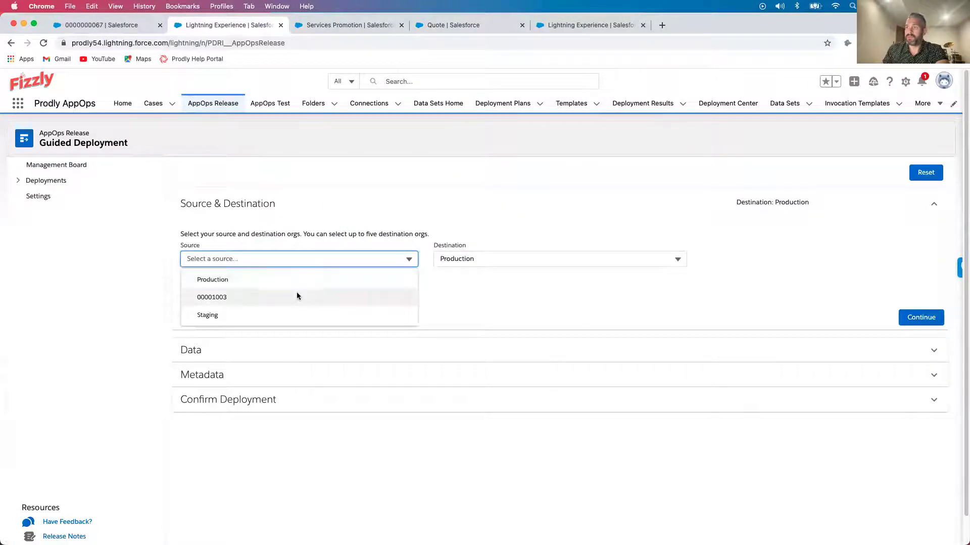
click(296, 296)
click(923, 317)
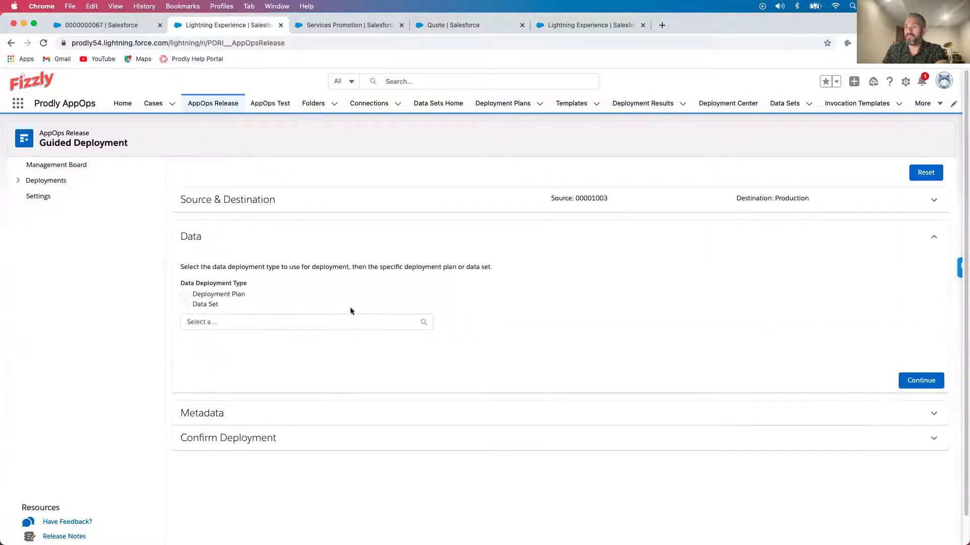
Choose the single data set SBQQ 218 &> VEID Price Rule and continue to metadata
click(193, 305)
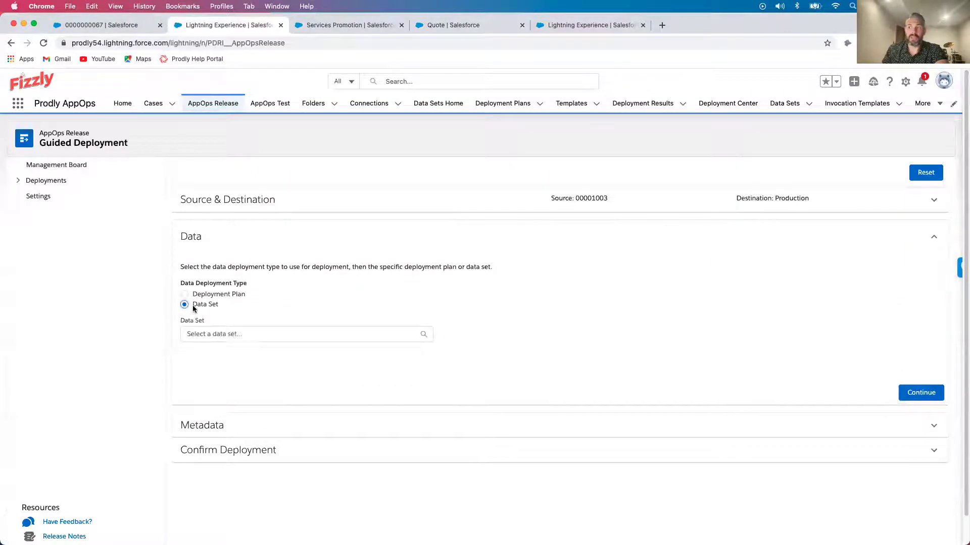
click(274, 340)
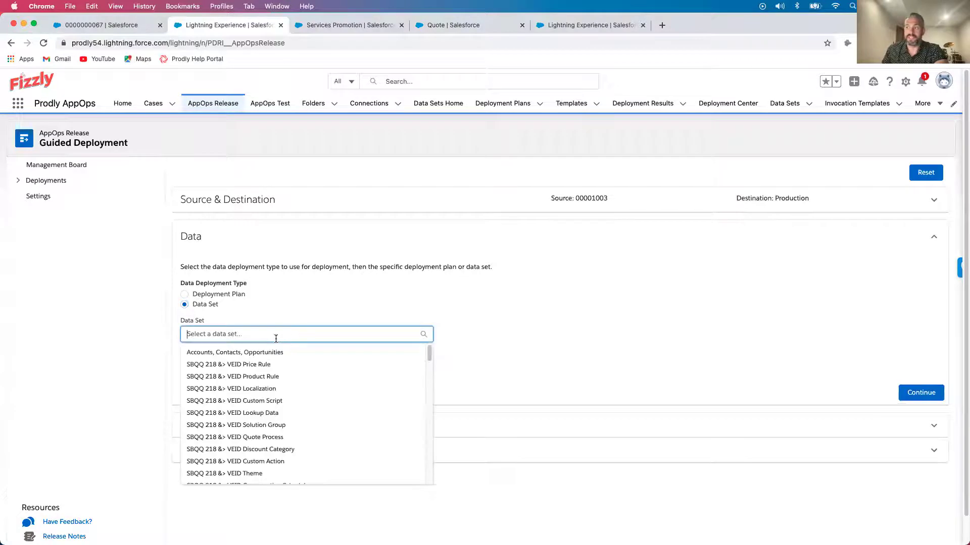
click(281, 364)
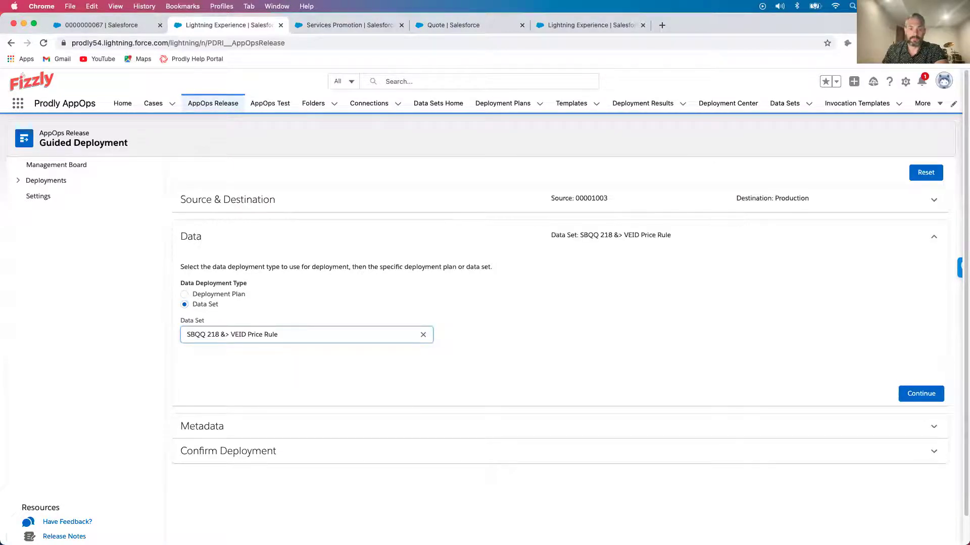
click(920, 393)
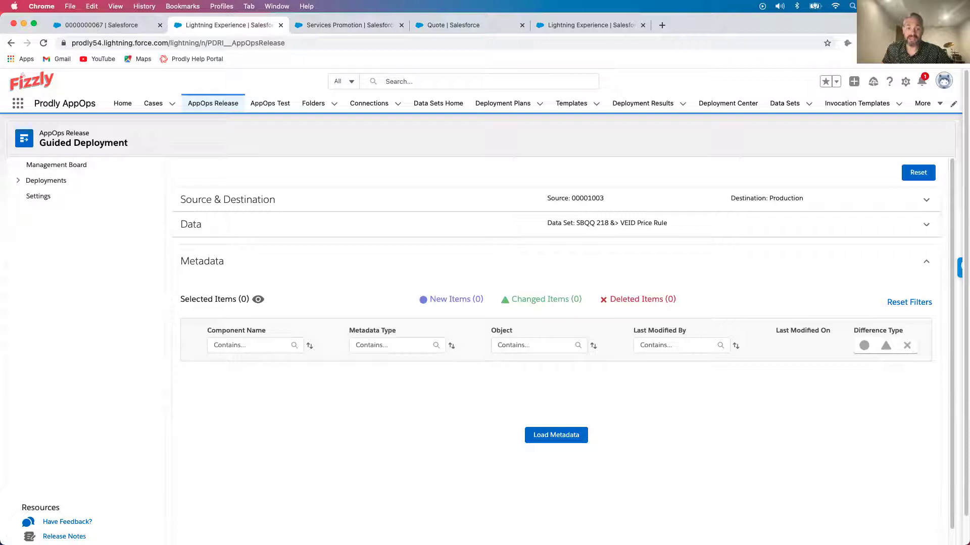
Deploy the loaded price rule changes to Production, then view the AppOps Test runs
click(574, 26)
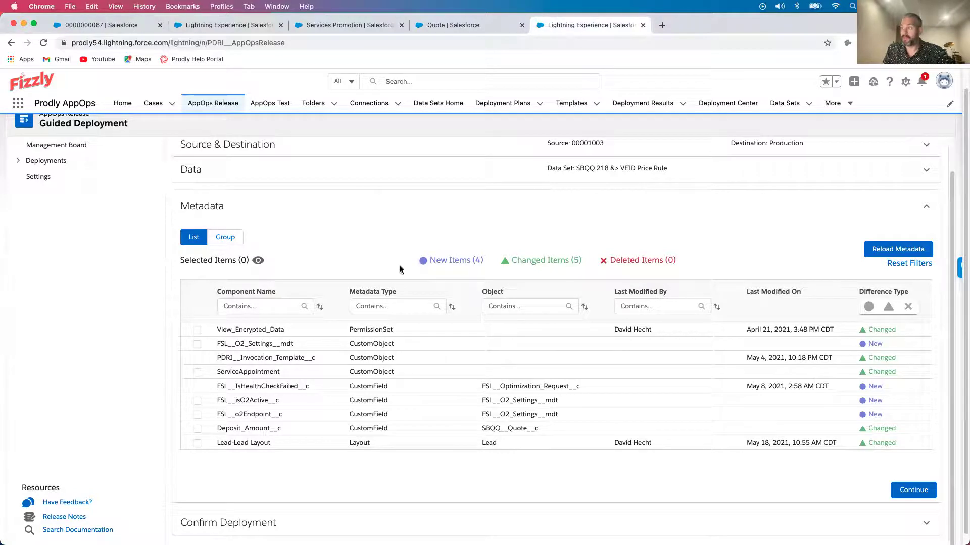
scroll(399, 267, down, 1)
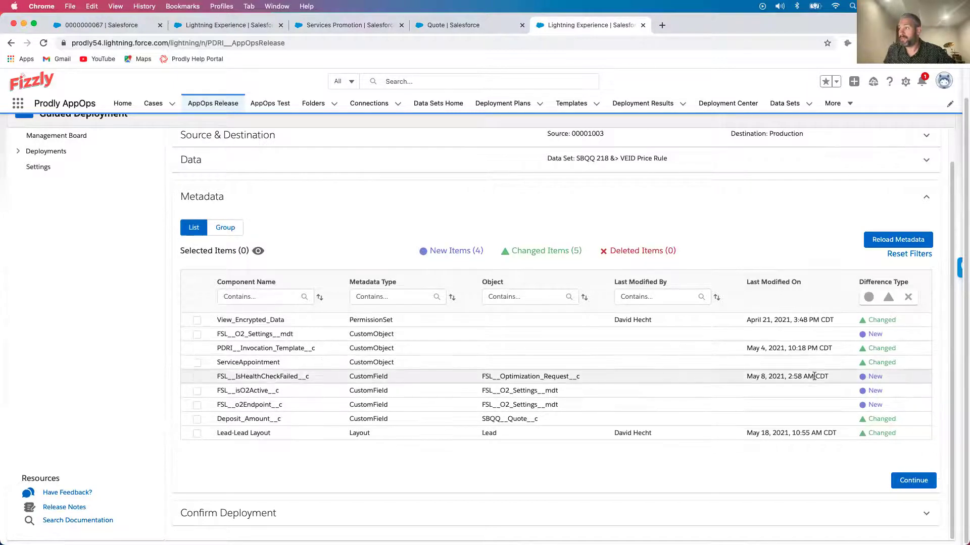
click(909, 479)
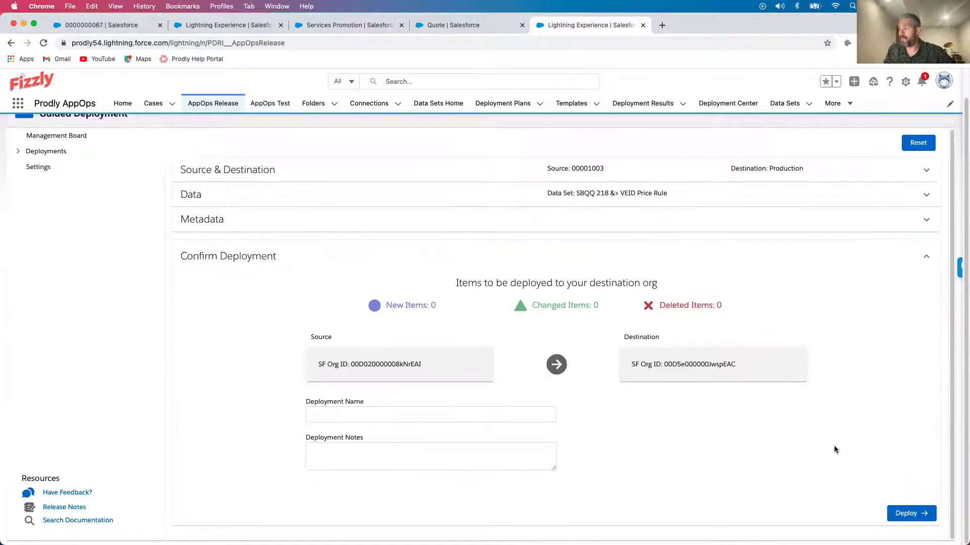
click(904, 513)
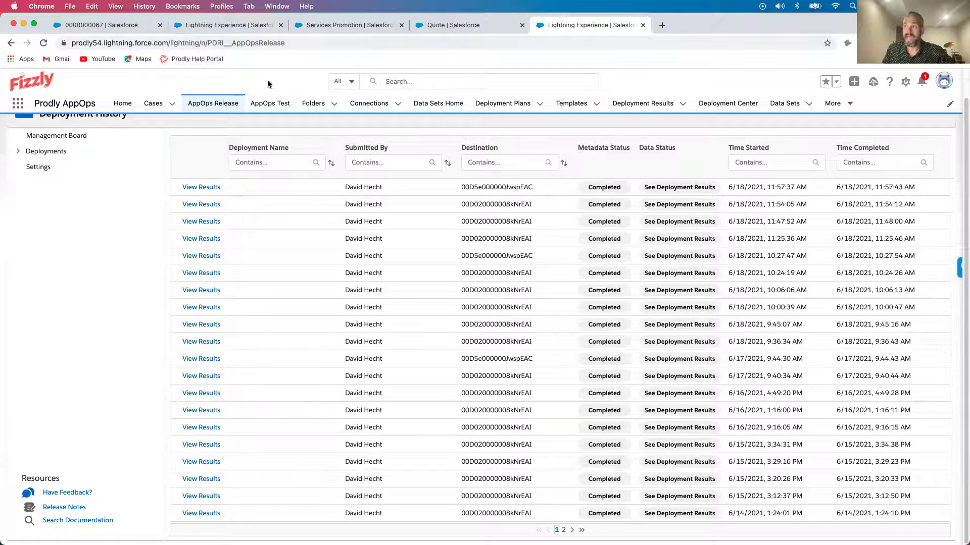
click(262, 106)
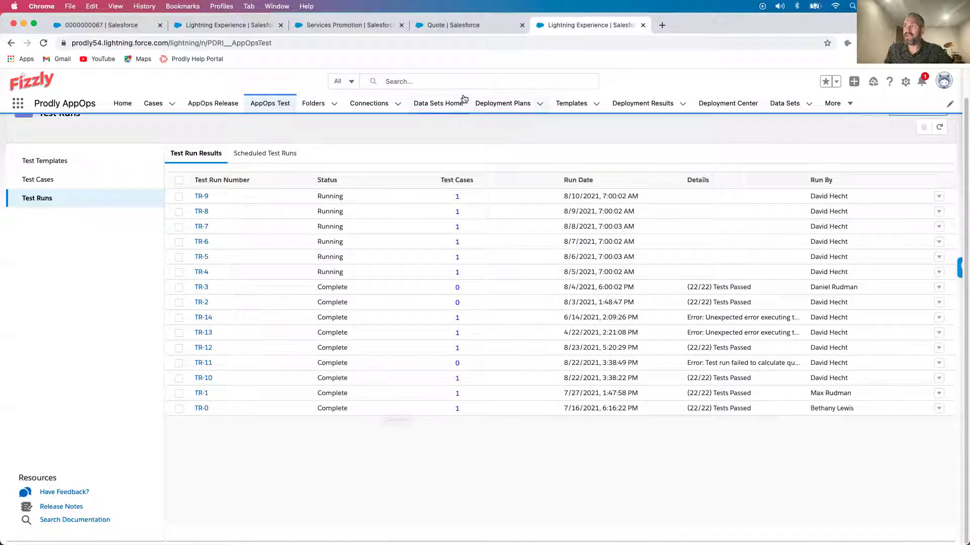
Go to Data Sets Home to list the root data sets
click(453, 107)
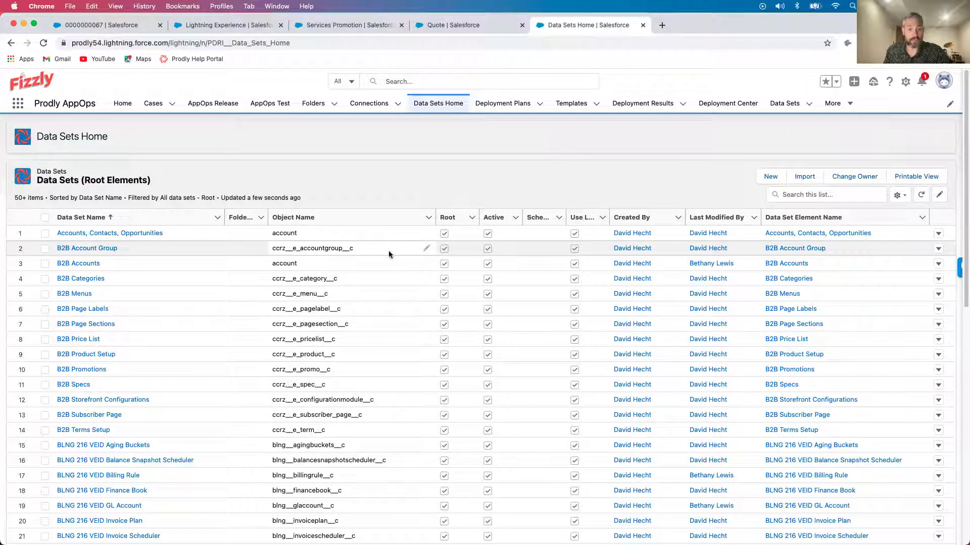
Search the data sets for sbqq and open SBQQ 218 &> VEID Product
click(782, 195)
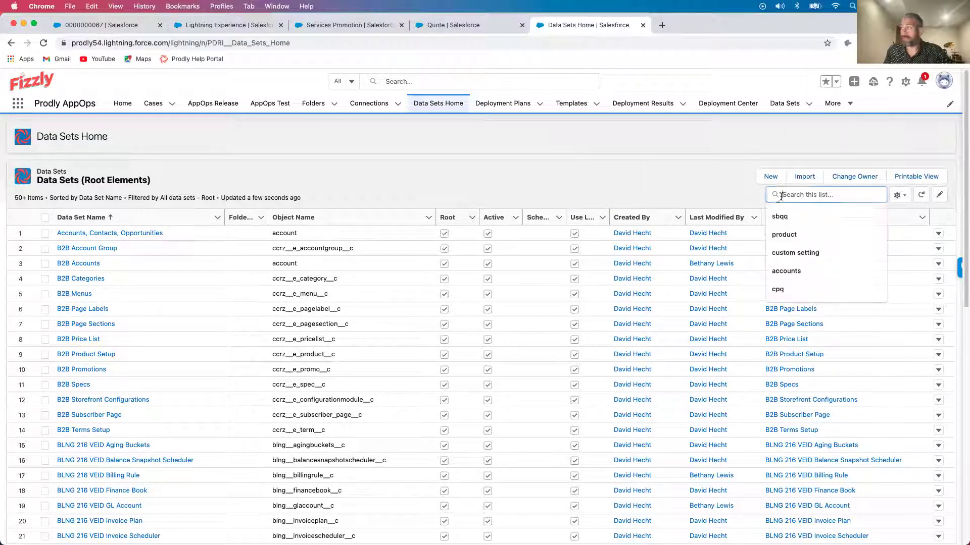
text(sq)
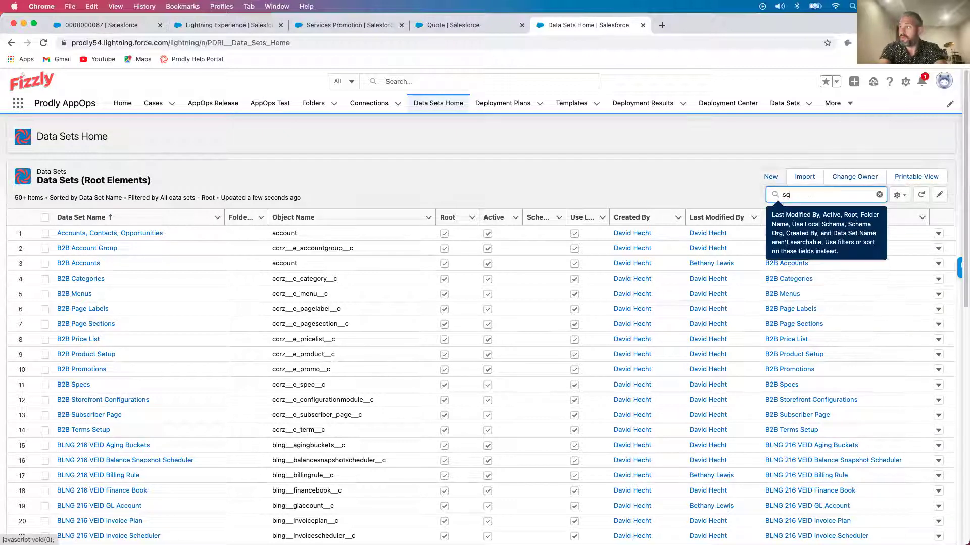
text(qq)
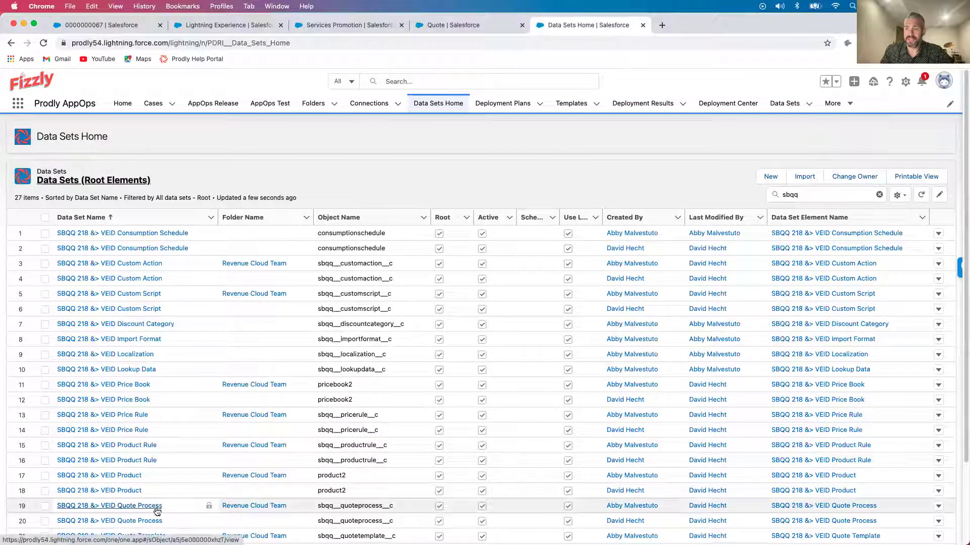
click(130, 476)
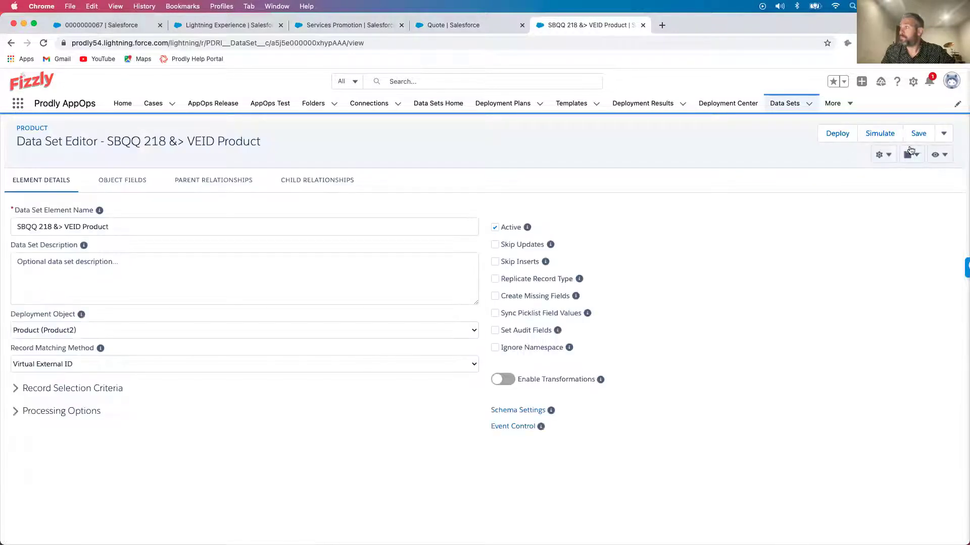
Display the SBQQ 218 &> VEID Product data set as a diagram centred on the Product root
click(911, 154)
click(910, 228)
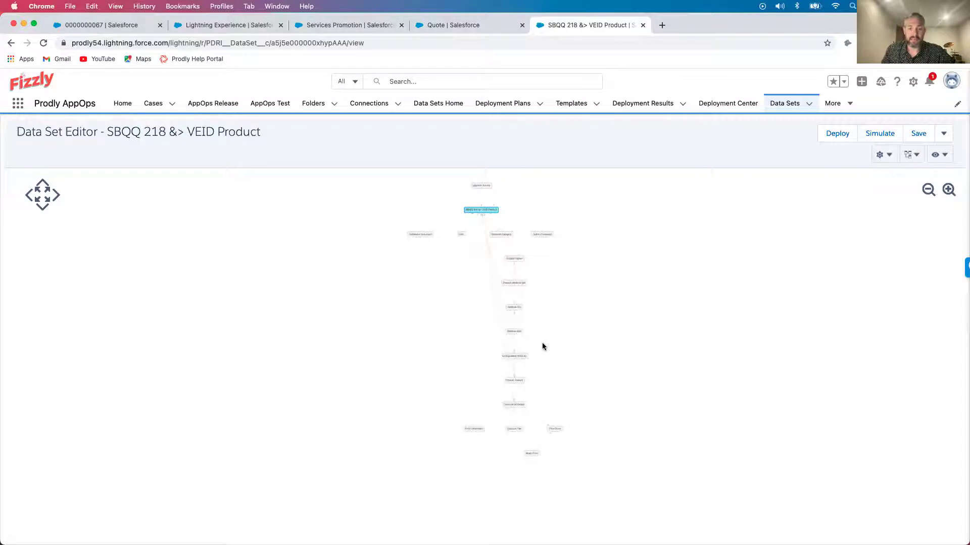
scroll(543, 348, up, 5)
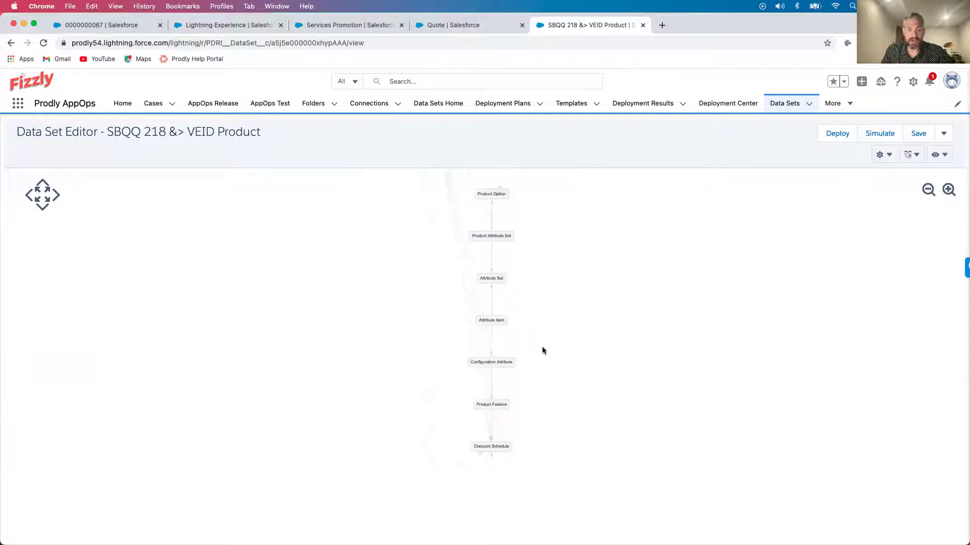
drag(515, 295, 478, 383)
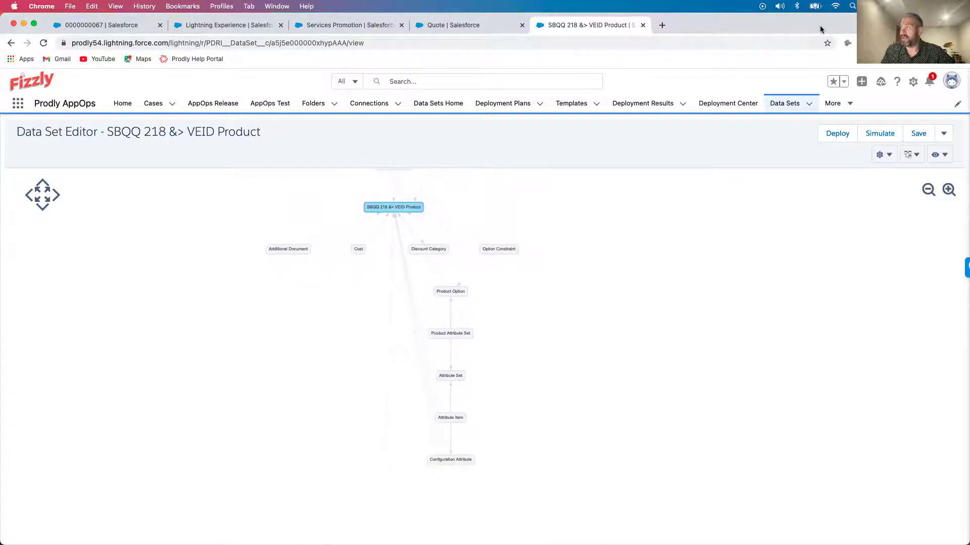